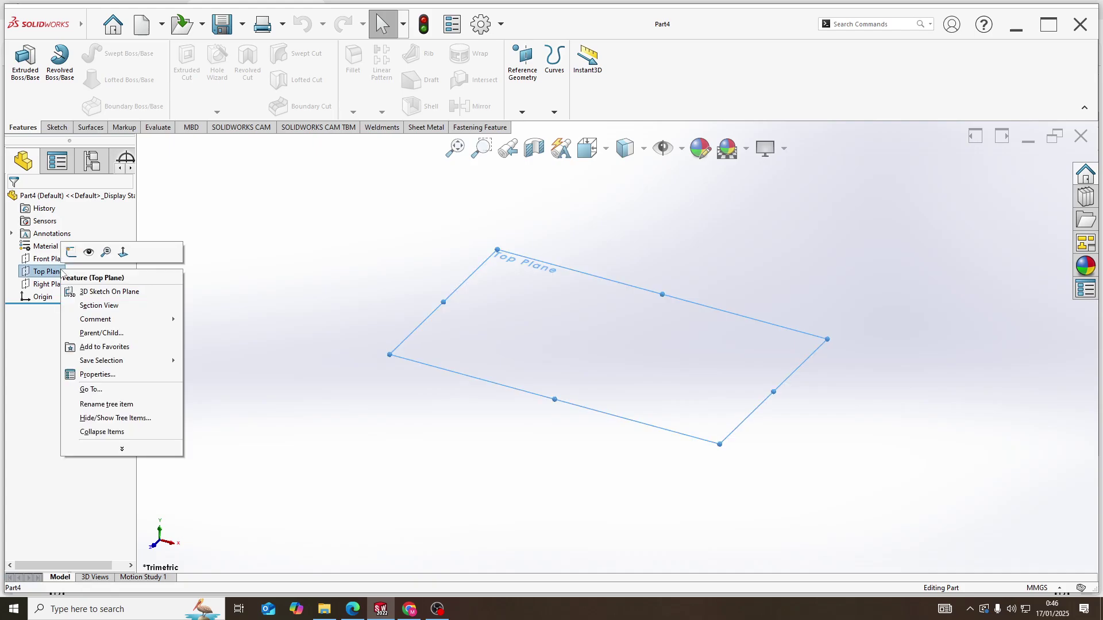
Start a sketch on the Top Plane and draw a center rectangle about 137 mm wide, centred on the origin
{"action": "left_click", "coordinate": [72, 253]}
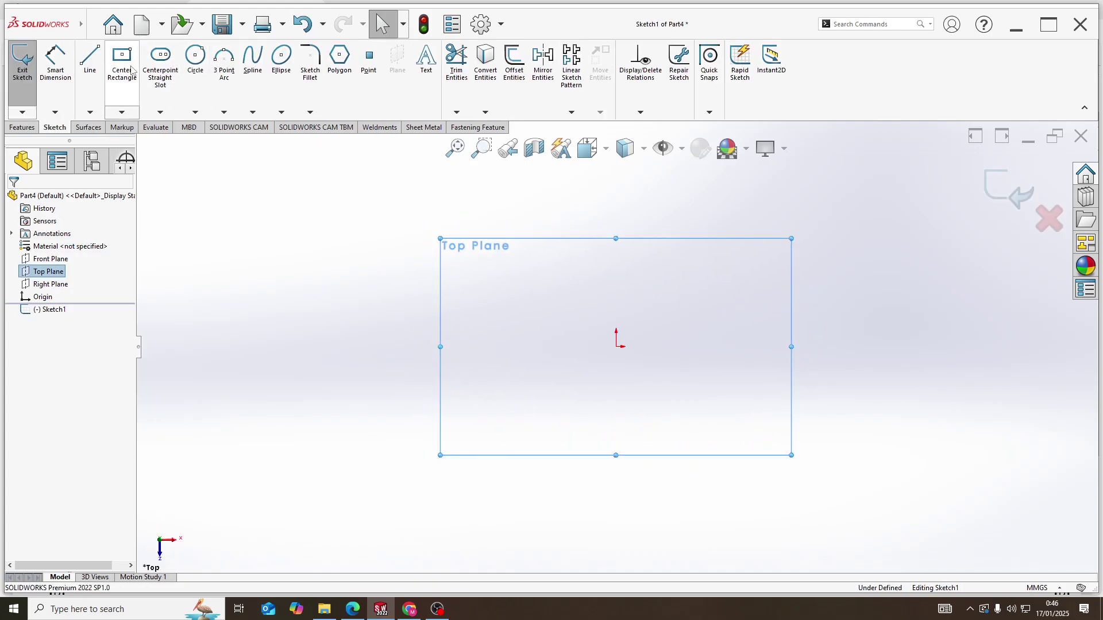
{"action": "left_click", "coordinate": [122, 60]}
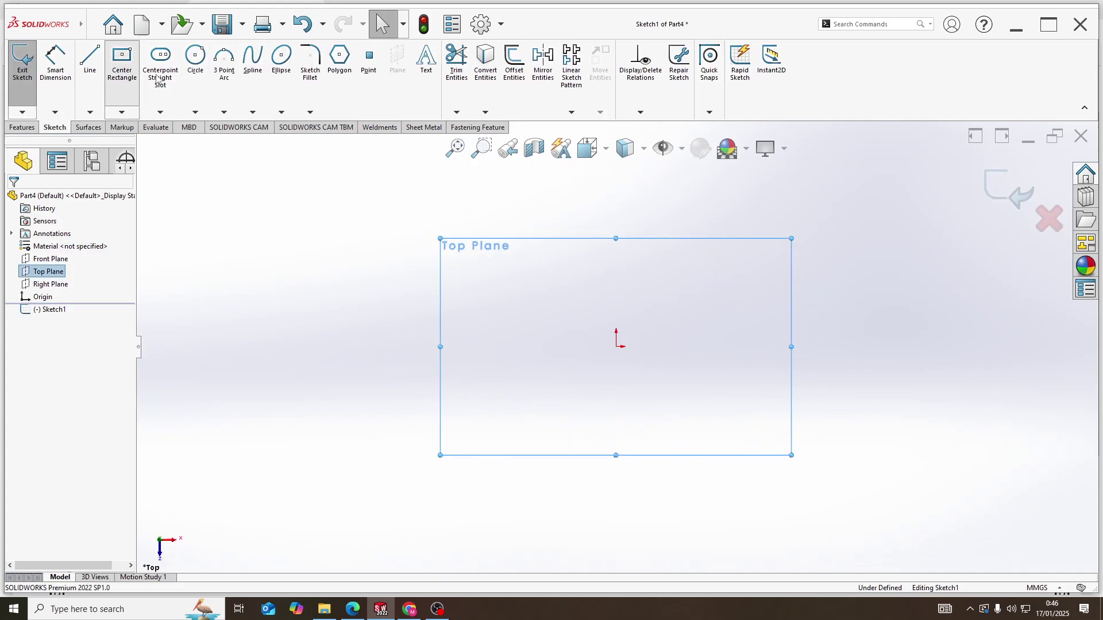
{"action": "left_click", "coordinate": [617, 346]}
{"action": "left_click", "coordinate": [751, 399]}
Dimension the rectangle's lower horizontal edge to 75 mm
{"action": "key", "text": "d"}
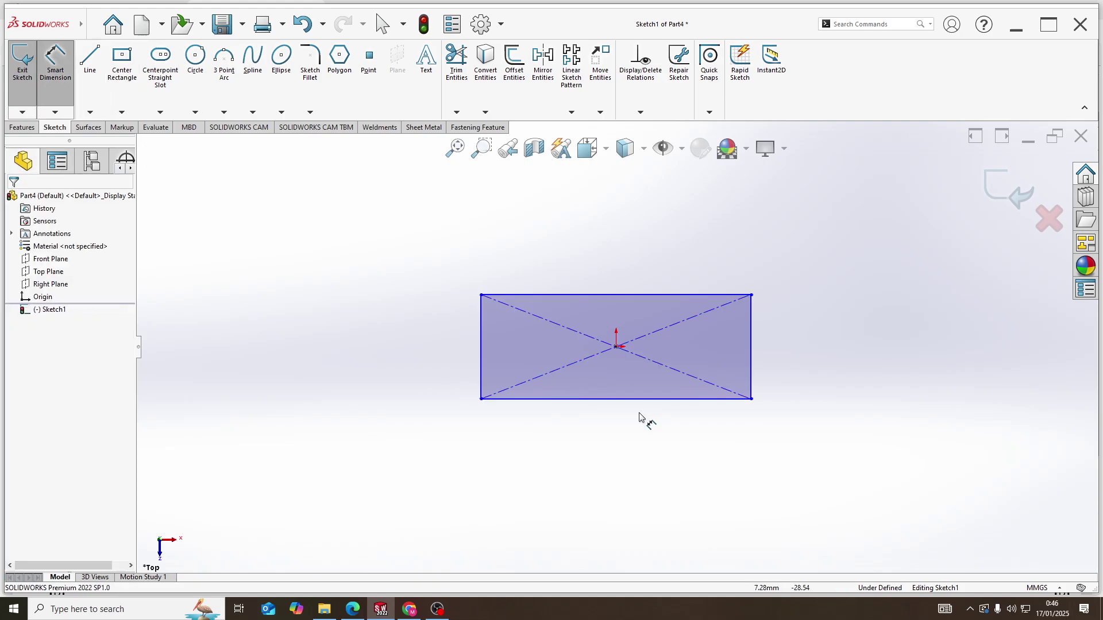
{"action": "left_click", "coordinate": [643, 402]}
{"action": "left_click", "coordinate": [608, 461]}
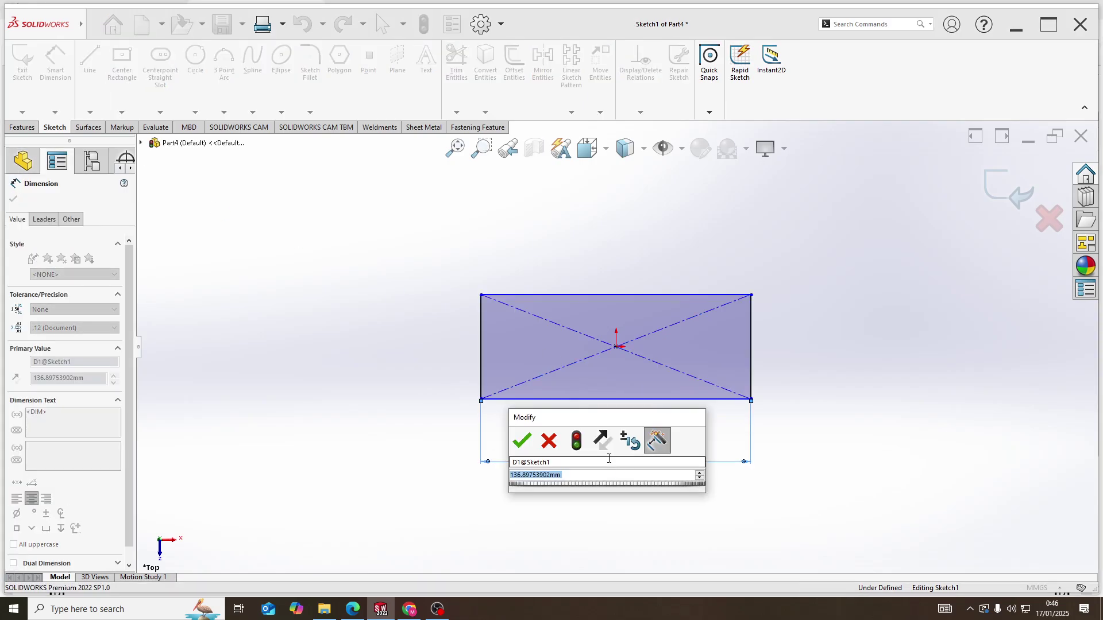
{"action": "type", "text": "75"}
{"action": "key", "text": "Return"}
Consult the Part 28R1 PDF drawing and dimension the rectangle's left vertical edge to 50 mm
{"action": "key", "text": "alt+Tab"}
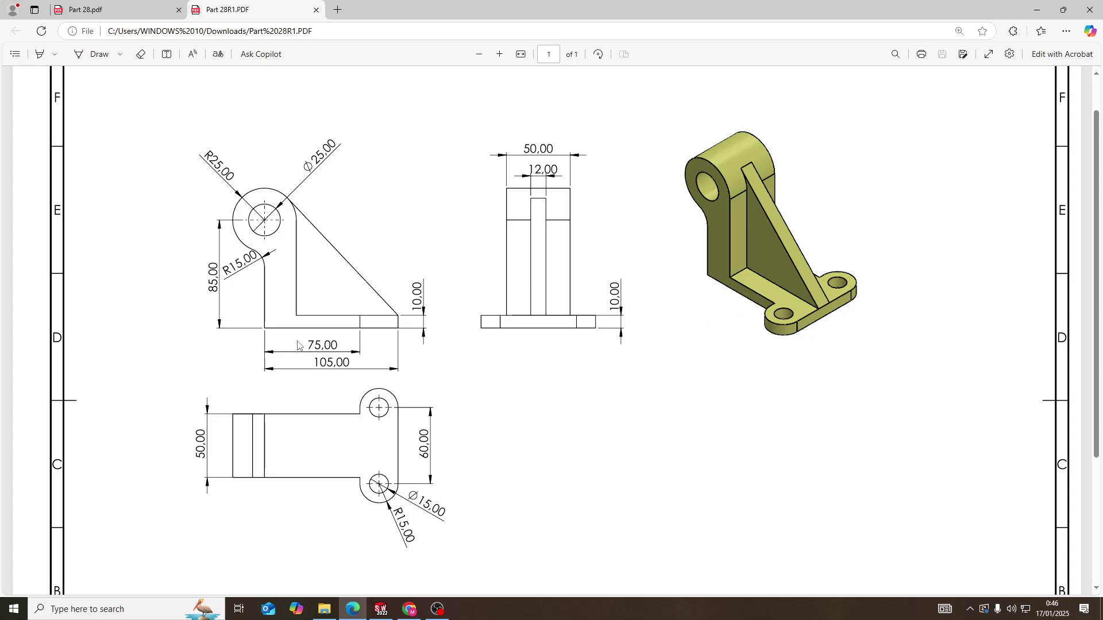
{"action": "key", "text": "alt+Tab"}
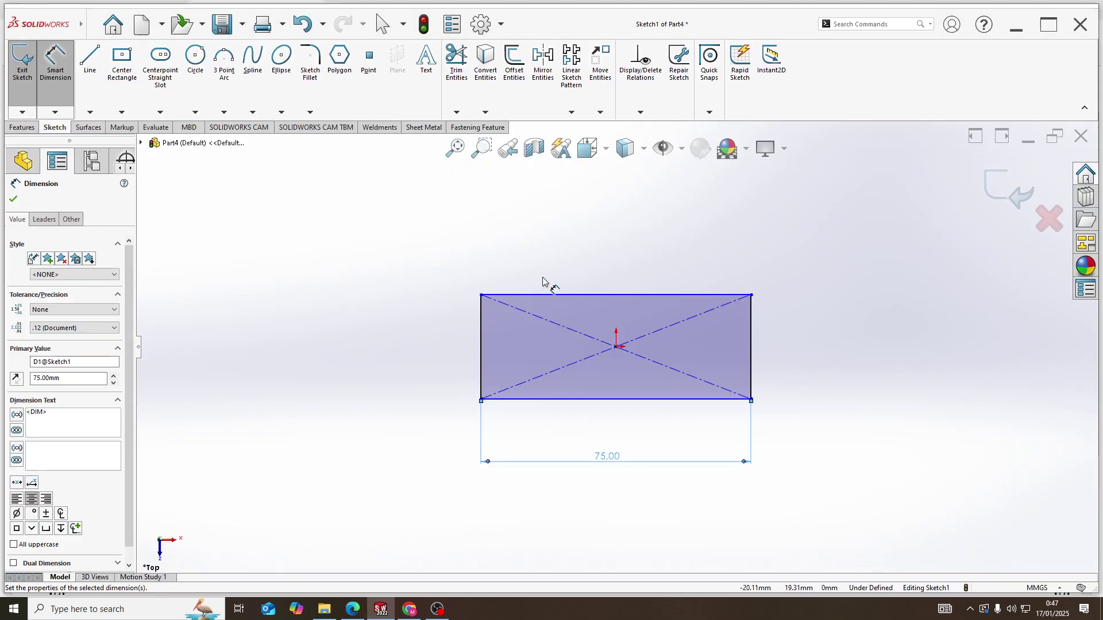
{"action": "left_click", "coordinate": [481, 338]}
{"action": "left_click", "coordinate": [431, 367]}
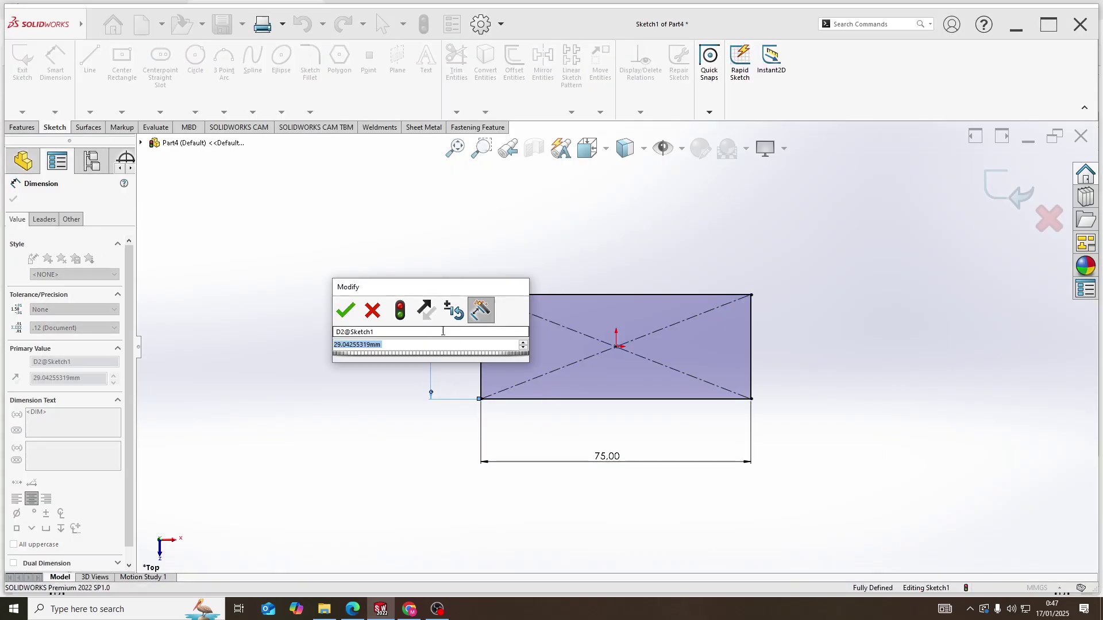
{"action": "type", "text": "50"}
{"action": "key", "text": "Return"}
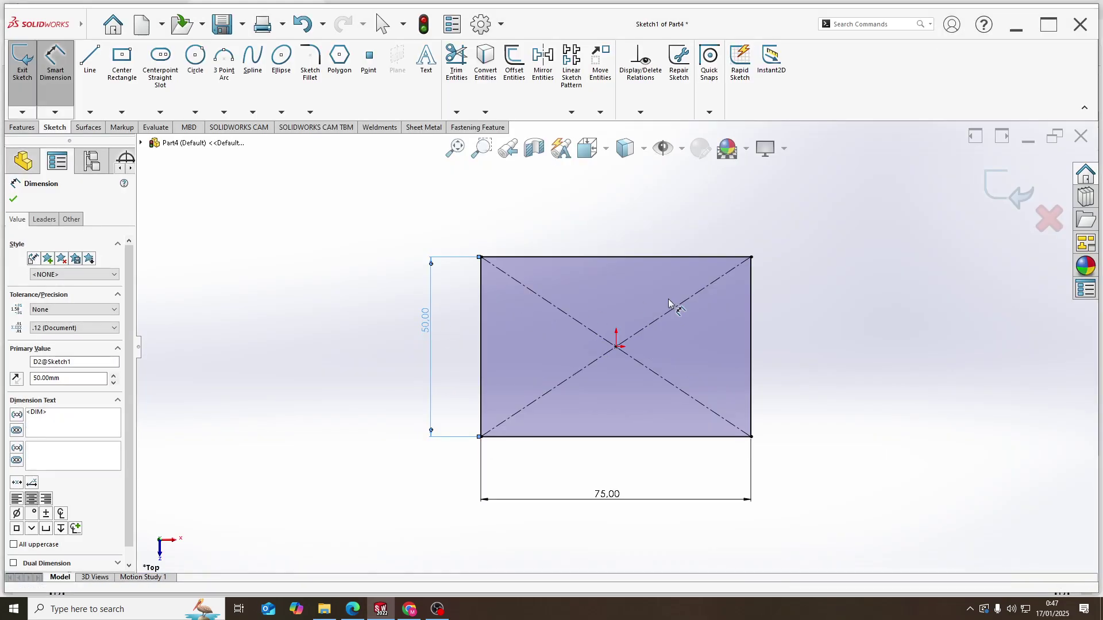
Check the PDF drawing and sketch a vertical centerpoint straight slot to the right of the rectangle, about 65 mm between centers and 20 mm wide
{"action": "key", "text": "alt+Tab"}
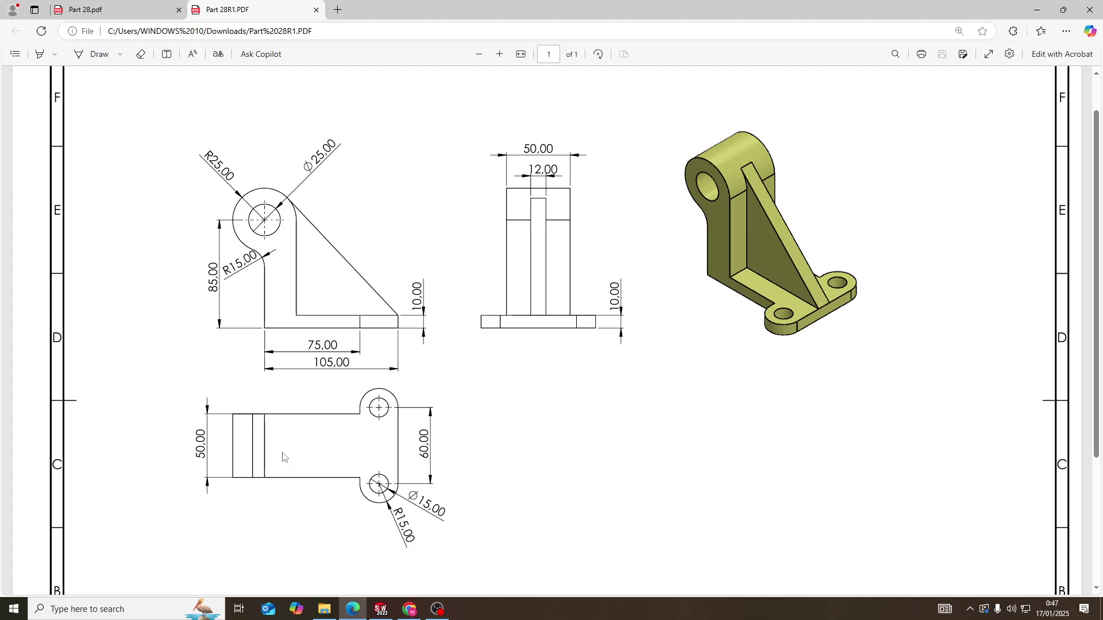
{"action": "key", "text": "alt+Tab"}
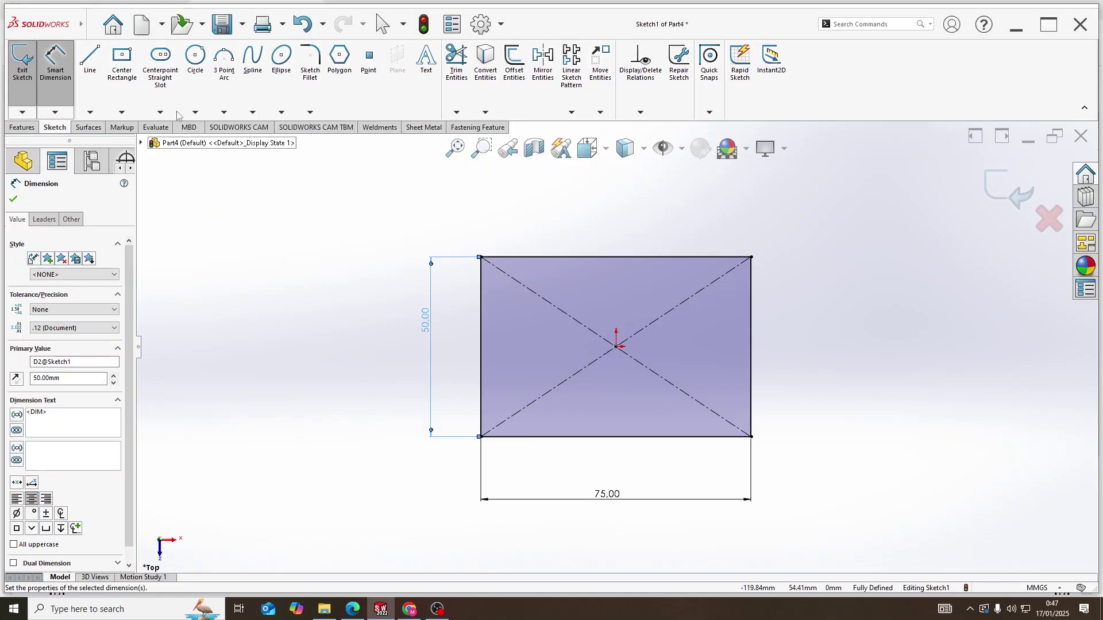
{"action": "left_click", "coordinate": [162, 112]}
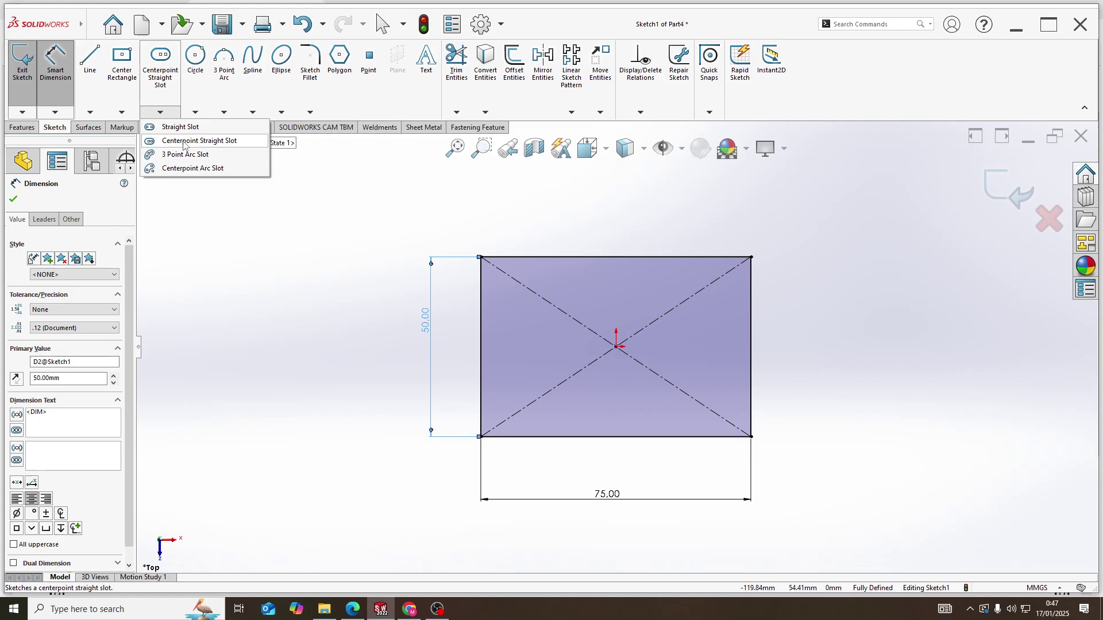
{"action": "left_click", "coordinate": [184, 142]}
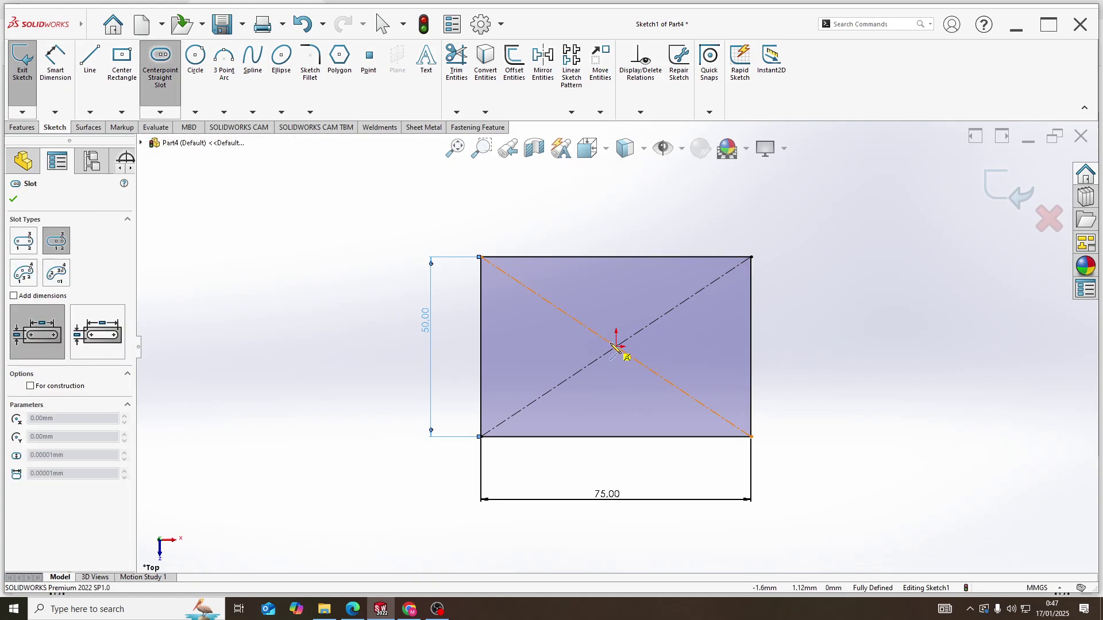
{"action": "left_click", "coordinate": [840, 346]}
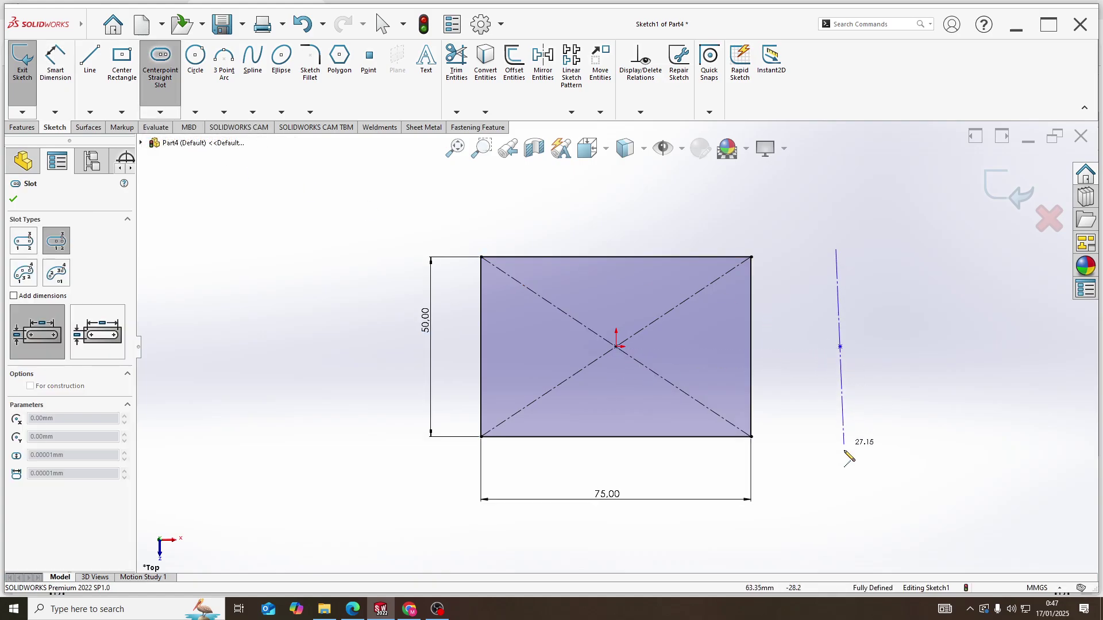
{"action": "left_click", "coordinate": [840, 464]}
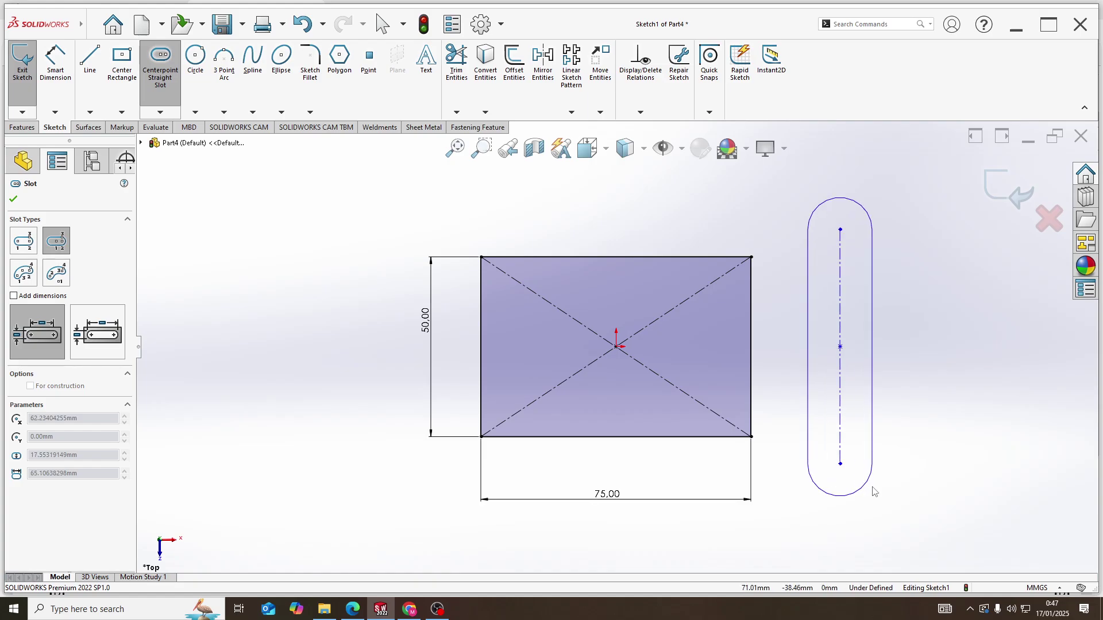
{"action": "left_click", "coordinate": [875, 488]}
{"action": "key", "text": "Escape"}
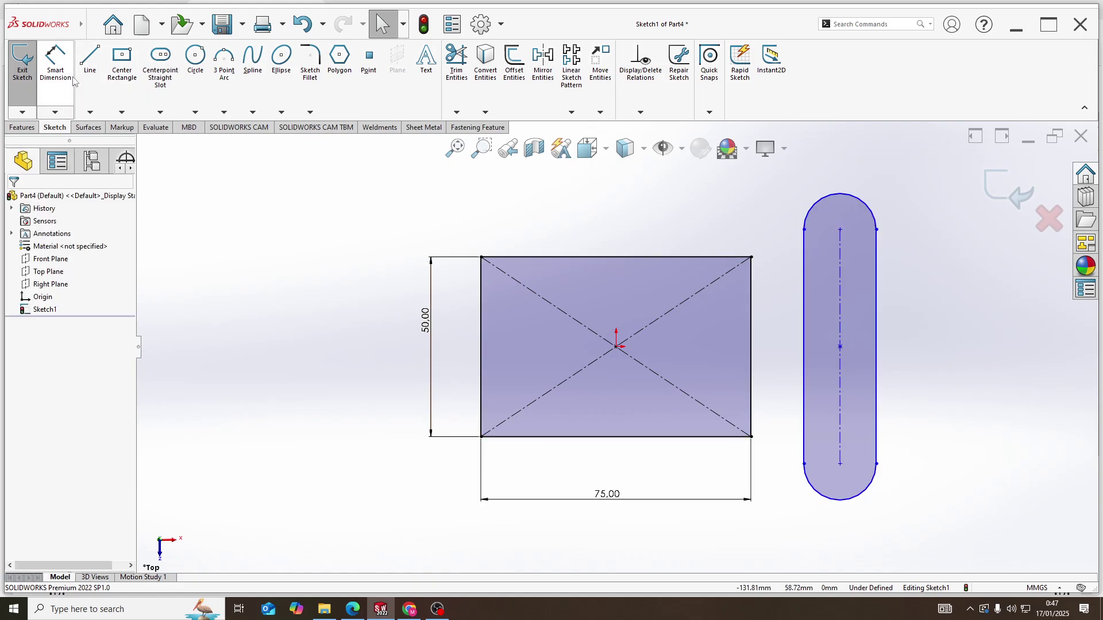
Dimension the slot's lower end arc to a 15 mm radius, checking the value in the PDF drawing
{"action": "left_click", "coordinate": [55, 60]}
{"action": "left_click", "coordinate": [878, 493]}
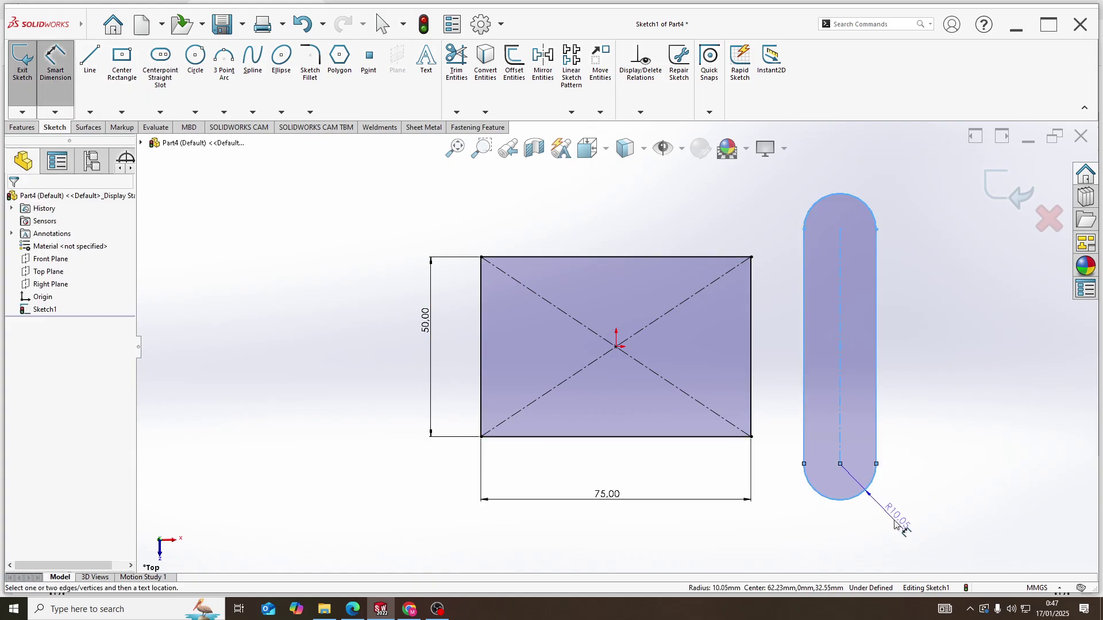
{"action": "left_click", "coordinate": [899, 517]}
{"action": "key", "text": "alt+Tab"}
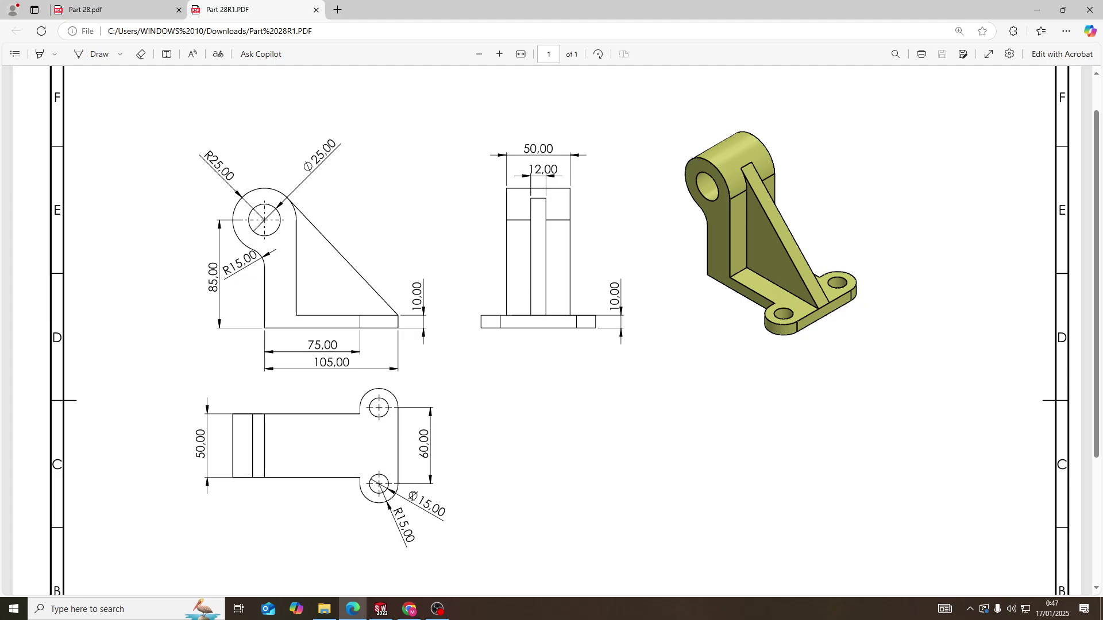
{"action": "key", "text": "alt+Tab"}
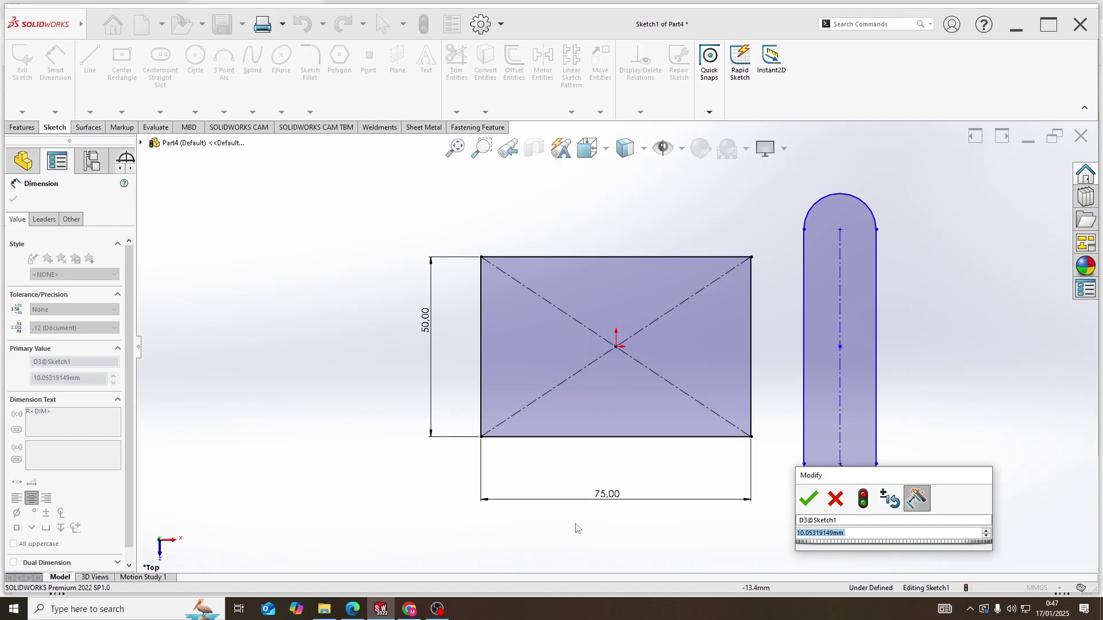
{"action": "type", "text": "15"}
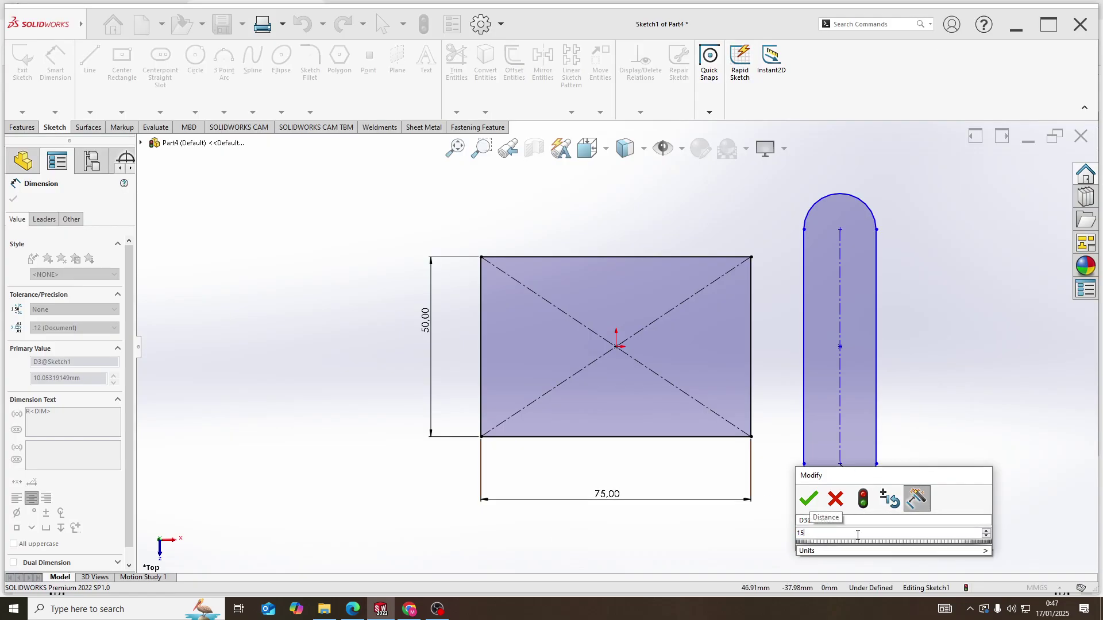
{"action": "key", "text": "Return"}
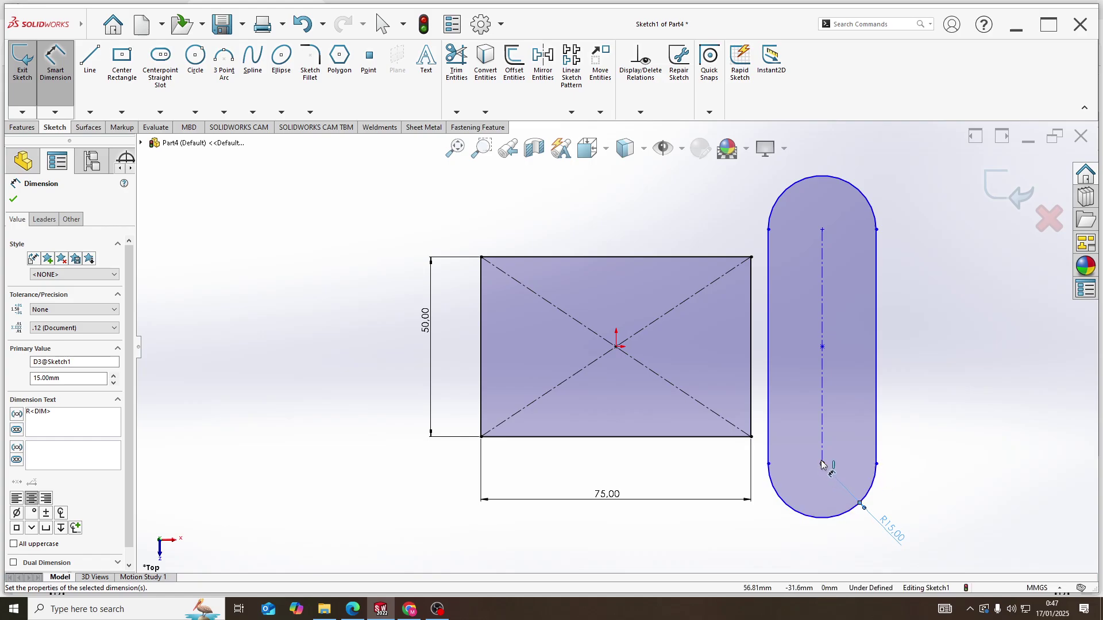
Dimension the slot's center-to-center length to 60 mm, checking the value in the PDF drawing
{"action": "left_click", "coordinate": [823, 373]}
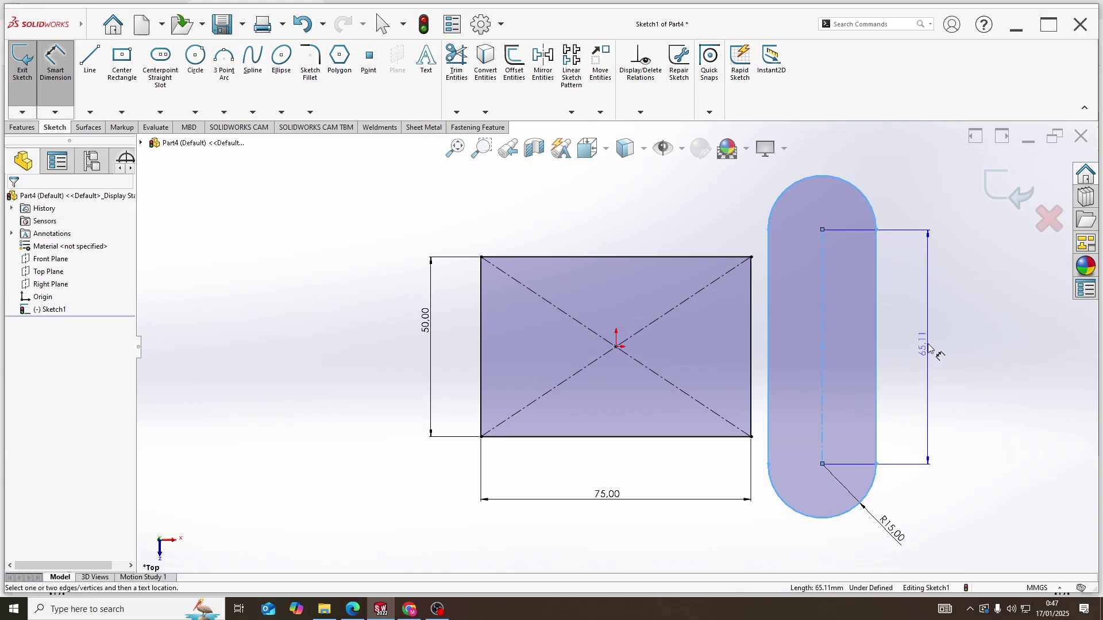
{"action": "left_click", "coordinate": [929, 351]}
{"action": "key", "text": "alt+Tab"}
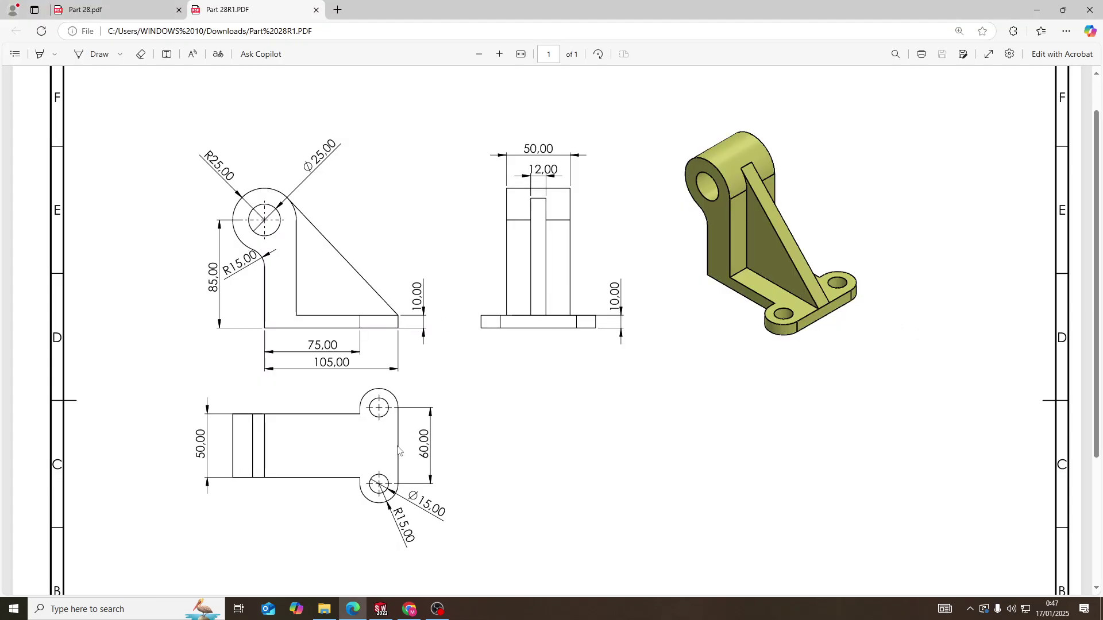
{"action": "key", "text": "alt+Tab"}
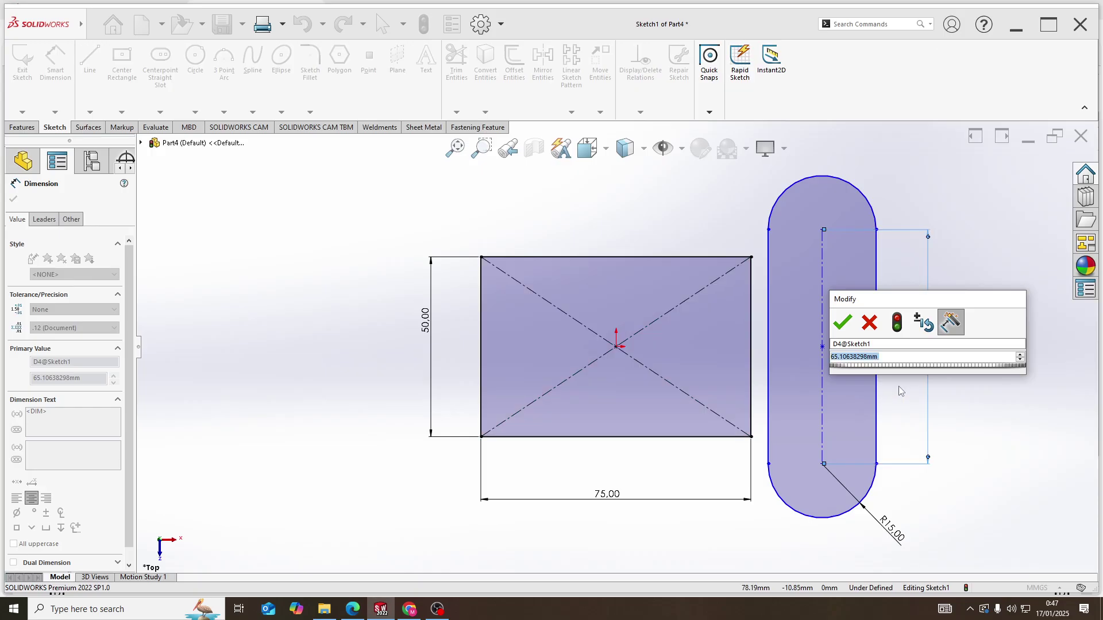
{"action": "type", "text": "60"}
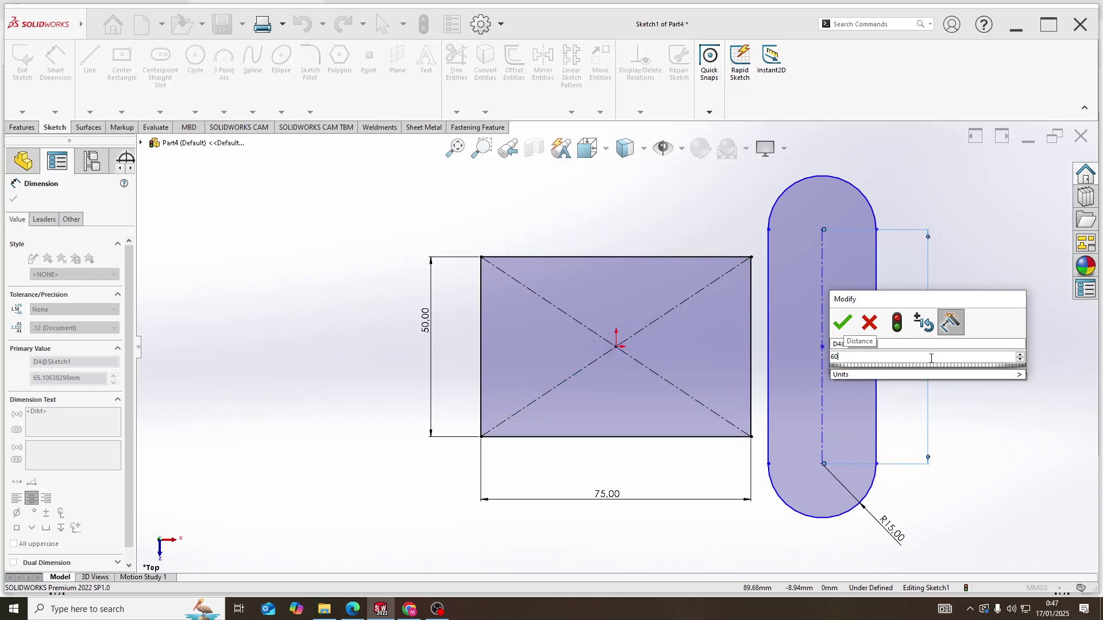
{"action": "key", "text": "ctrl+z"}
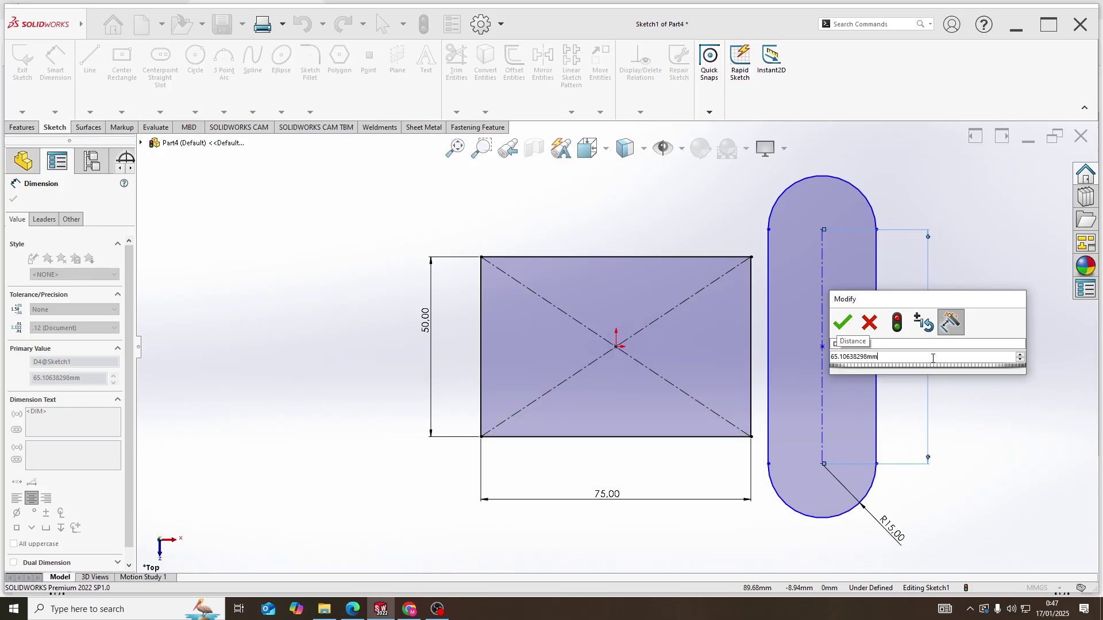
{"action": "left_click", "coordinate": [869, 358]}
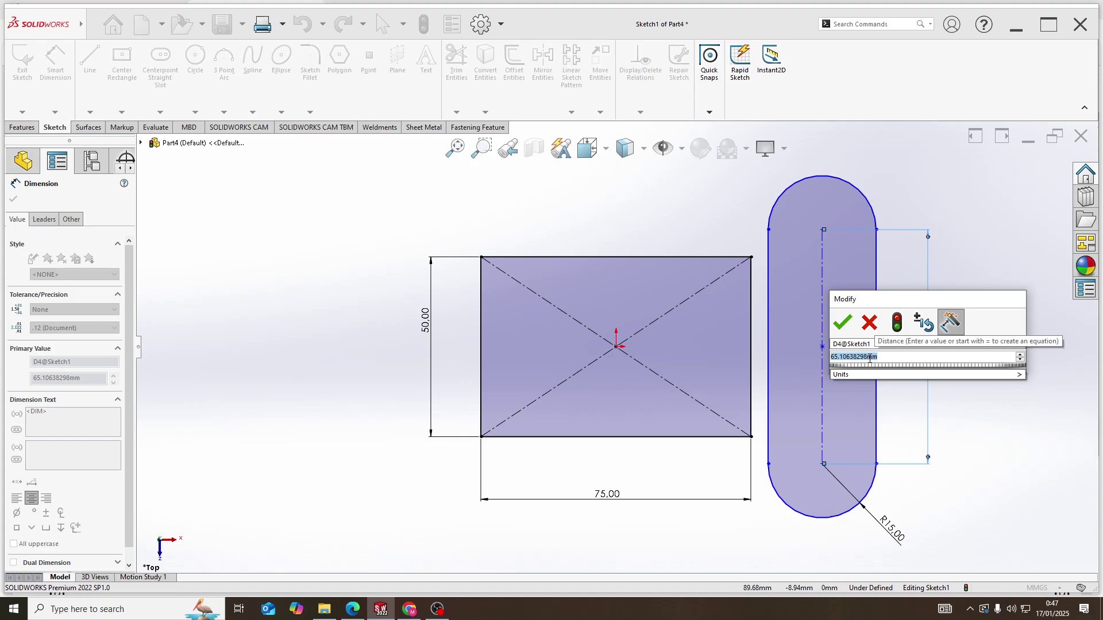
{"action": "key", "text": "Return"}
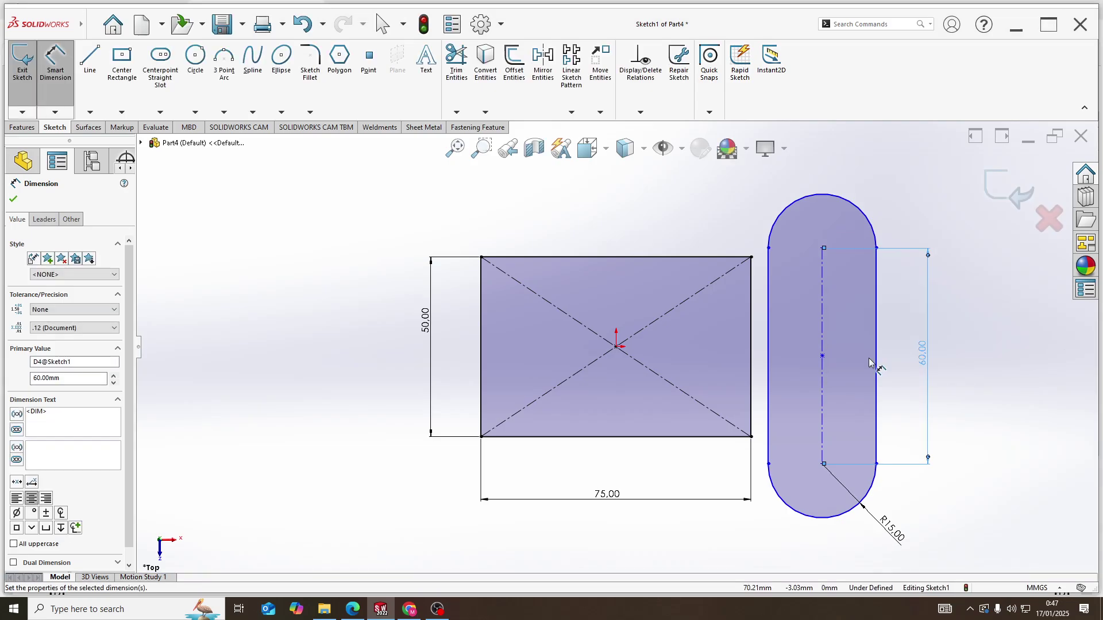
{"action": "left_click", "coordinate": [846, 378]}
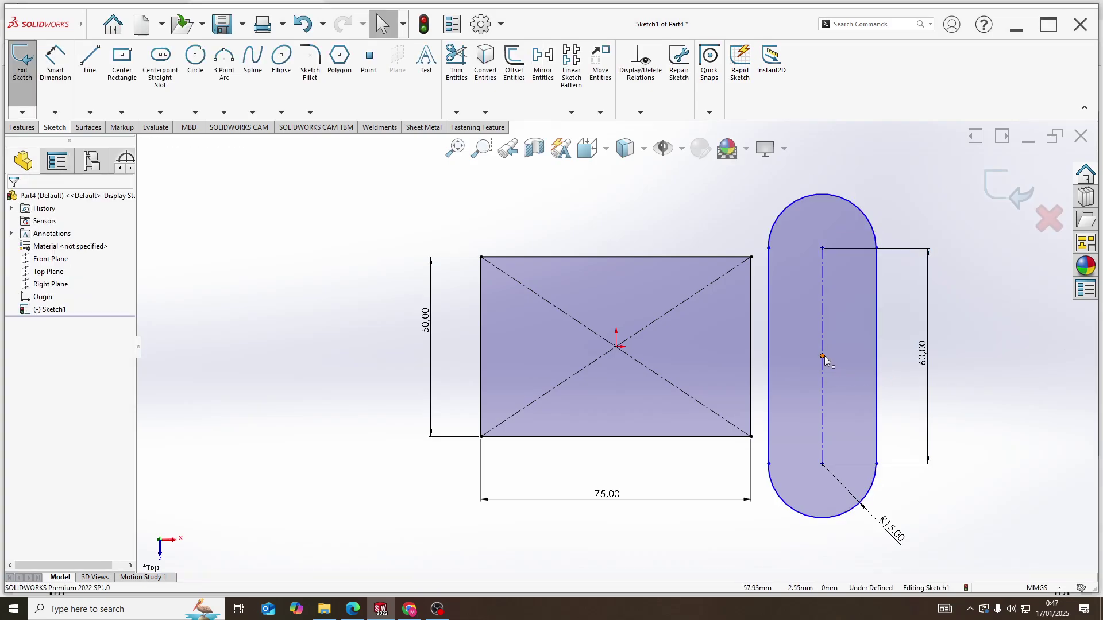
Add a Horizontal relation between the slot's center point and the rectangle's center at the origin
{"action": "left_click", "coordinate": [825, 357]}
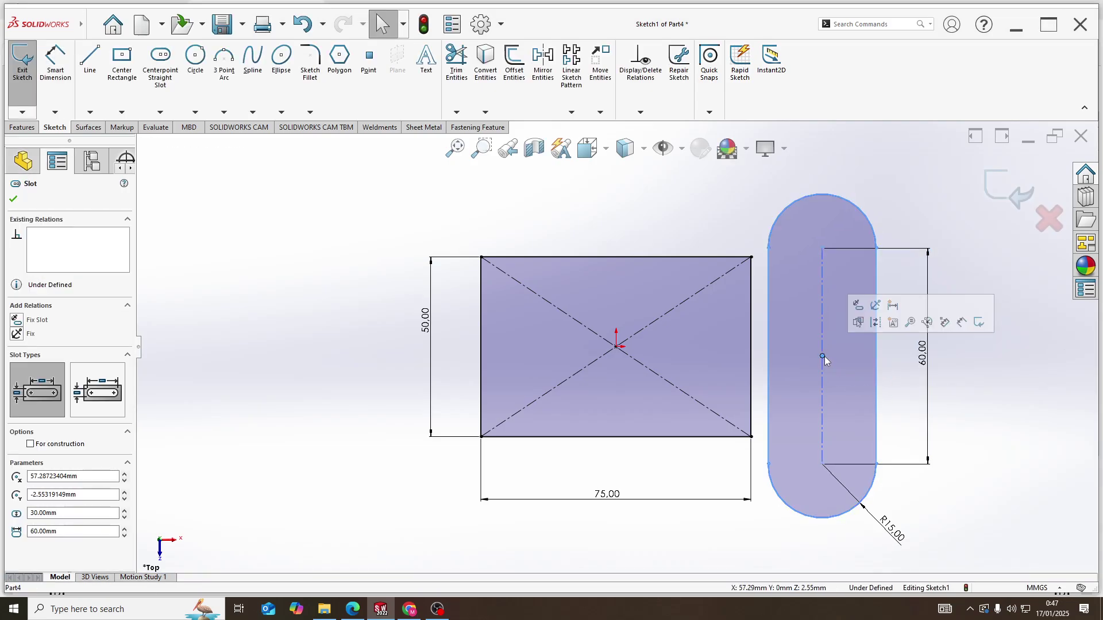
{"action": "left_click", "coordinate": [616, 346], "text": "ctrl"}
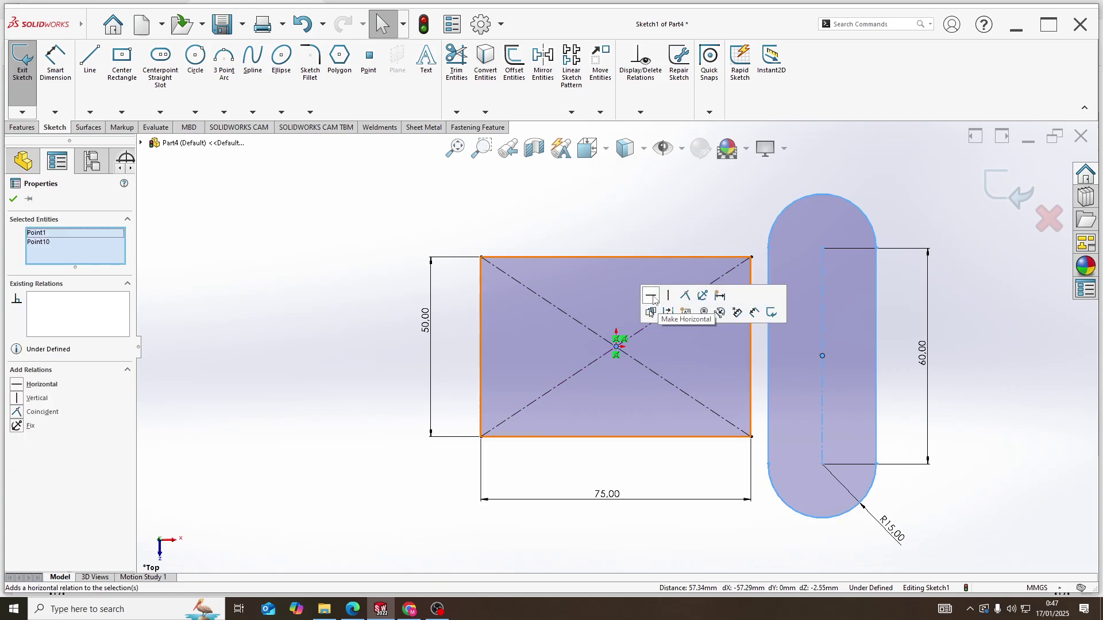
{"action": "left_click", "coordinate": [653, 298]}
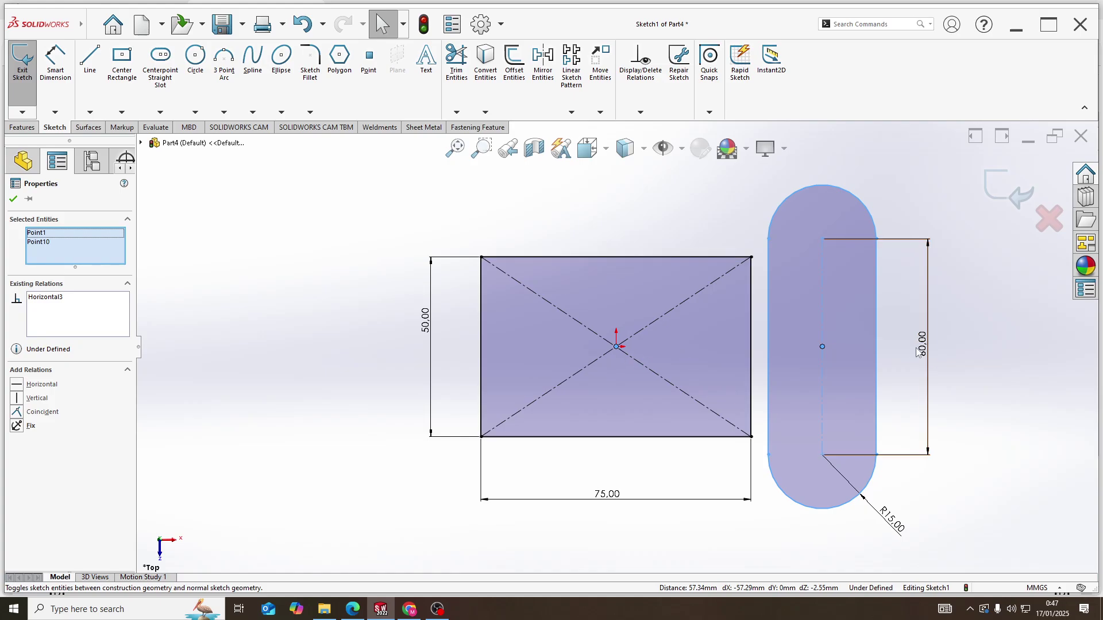
{"action": "left_click", "coordinate": [981, 356]}
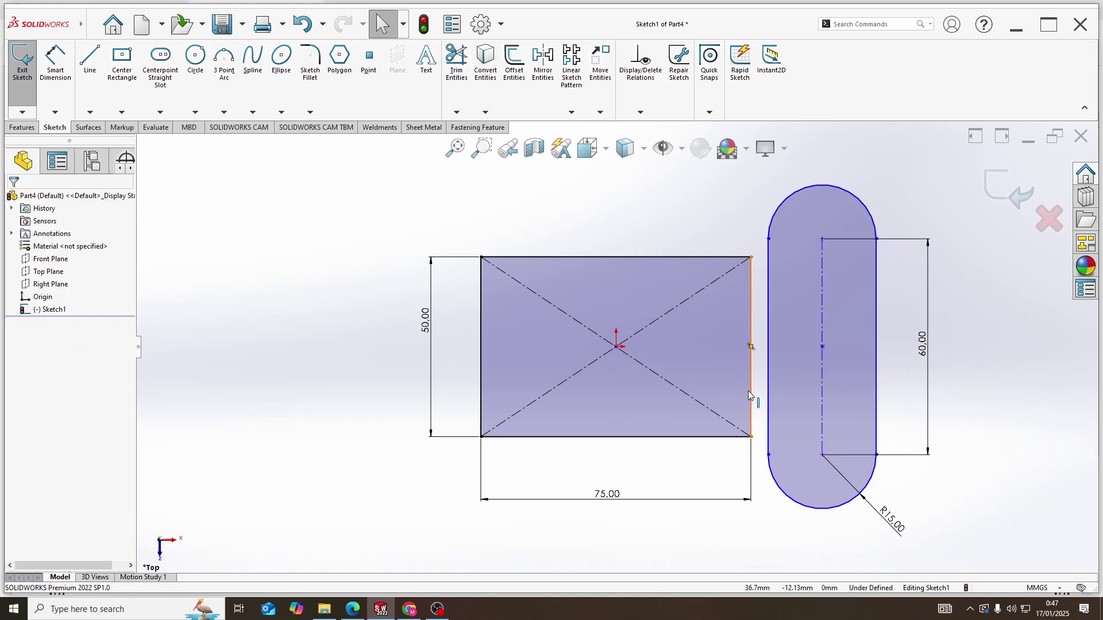
Make the slot's left straight side collinear with the rectangle's right edge
{"action": "left_click", "coordinate": [769, 357]}
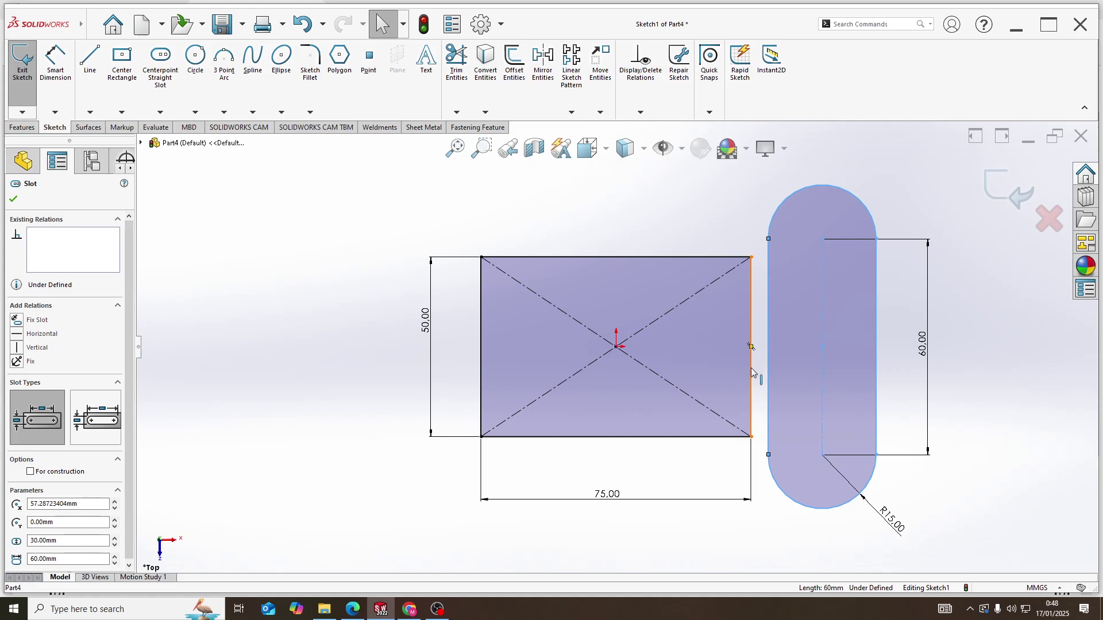
{"action": "left_click", "coordinate": [751, 370], "text": "ctrl"}
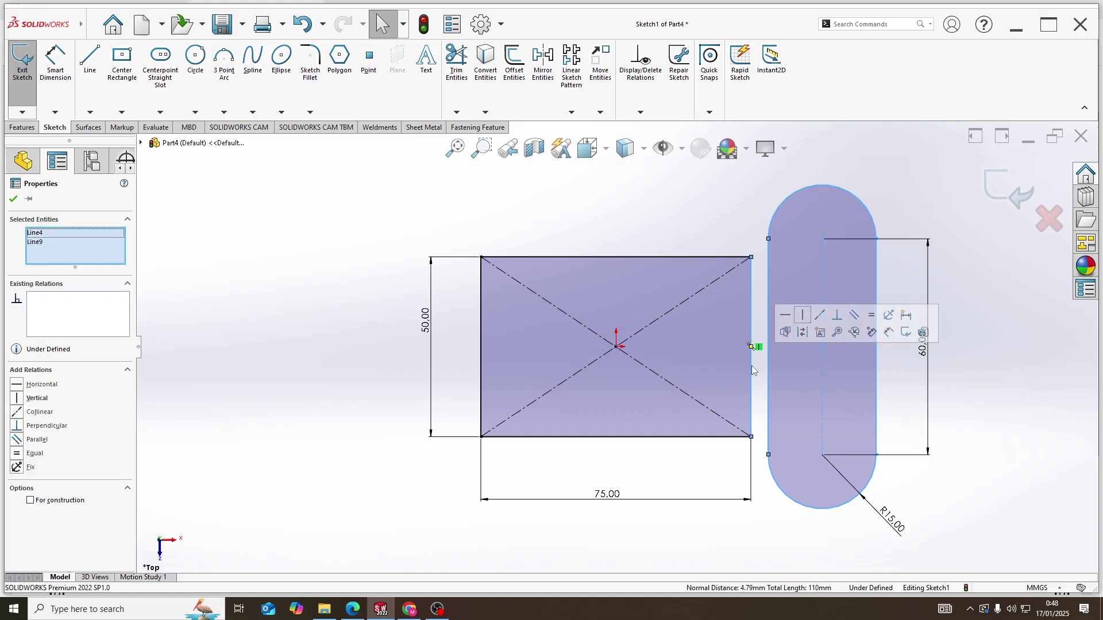
{"action": "left_click", "coordinate": [818, 316]}
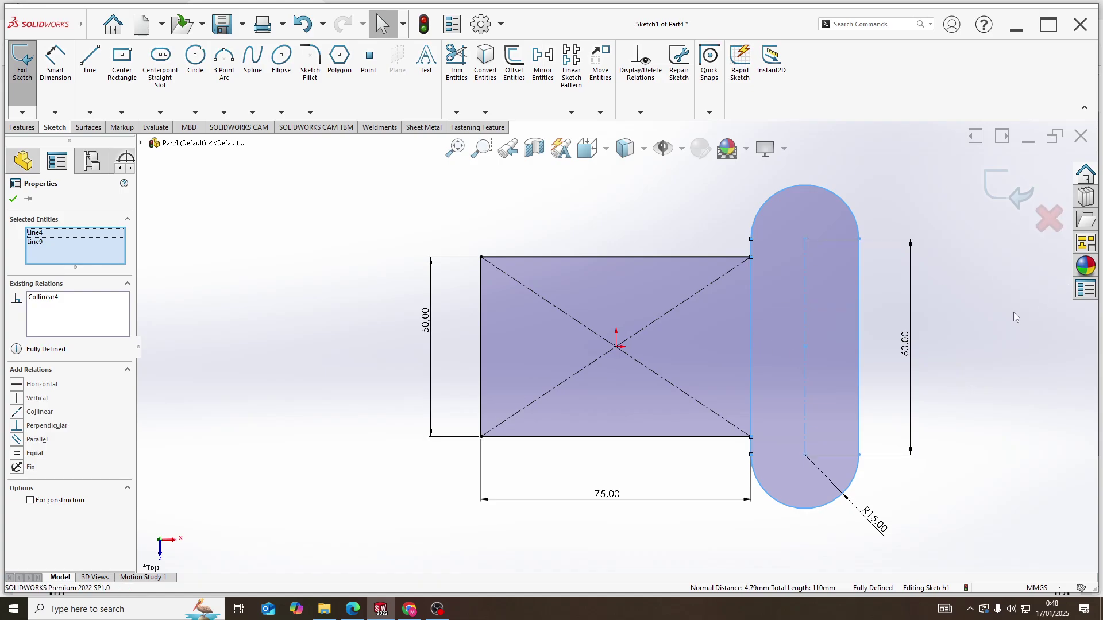
Check the hole layout in the PDF drawing and sketch circles of about 5.9 mm and 4.9 mm radius at the slot's upper and lower arc centers
{"action": "left_click", "coordinate": [988, 321]}
{"action": "key", "text": "alt+Tab"}
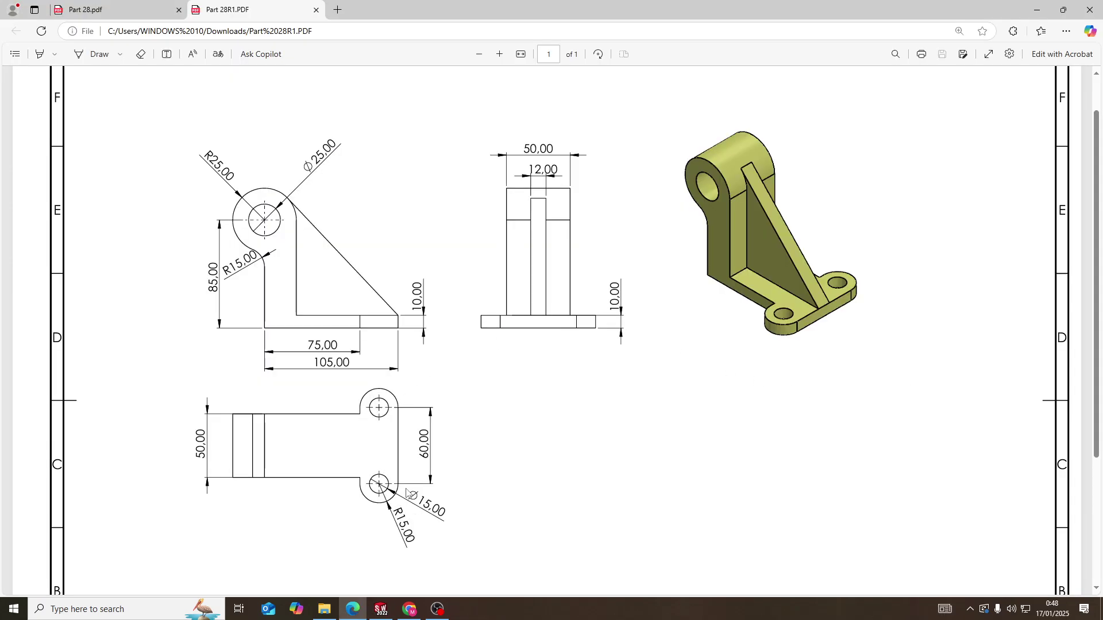
{"action": "key", "text": "alt+Tab"}
{"action": "left_click", "coordinate": [196, 58]}
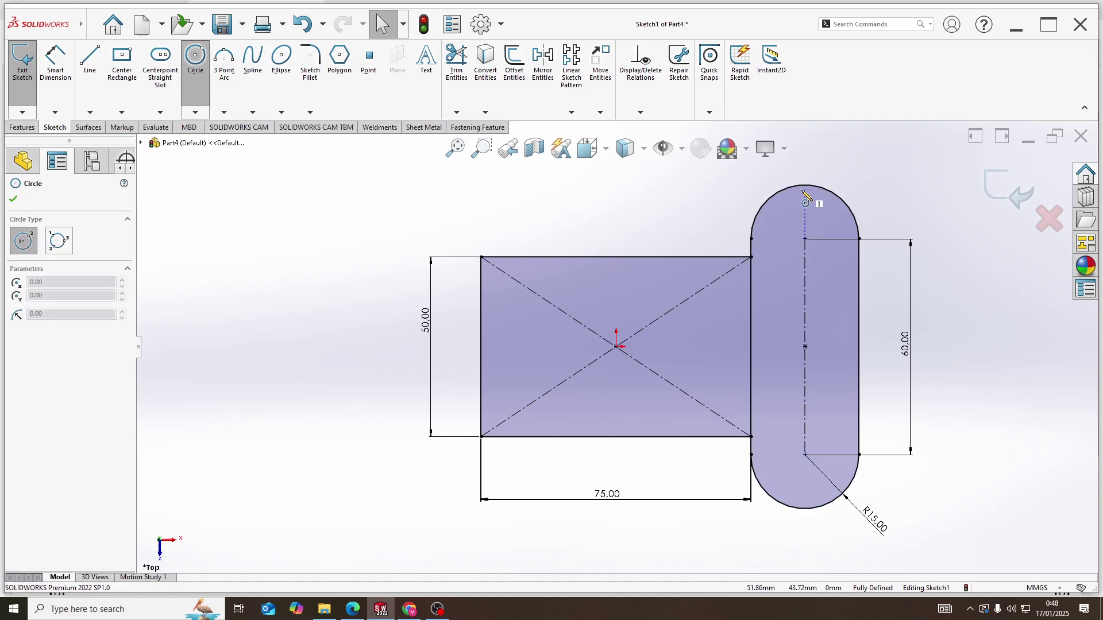
{"action": "mouse_move", "coordinate": [805, 239]}
{"action": "left_mouse_down"}
{"action": "mouse_move", "coordinate": [834, 260]}
{"action": "mouse_move", "coordinate": [822, 253]}
{"action": "left_mouse_up"}
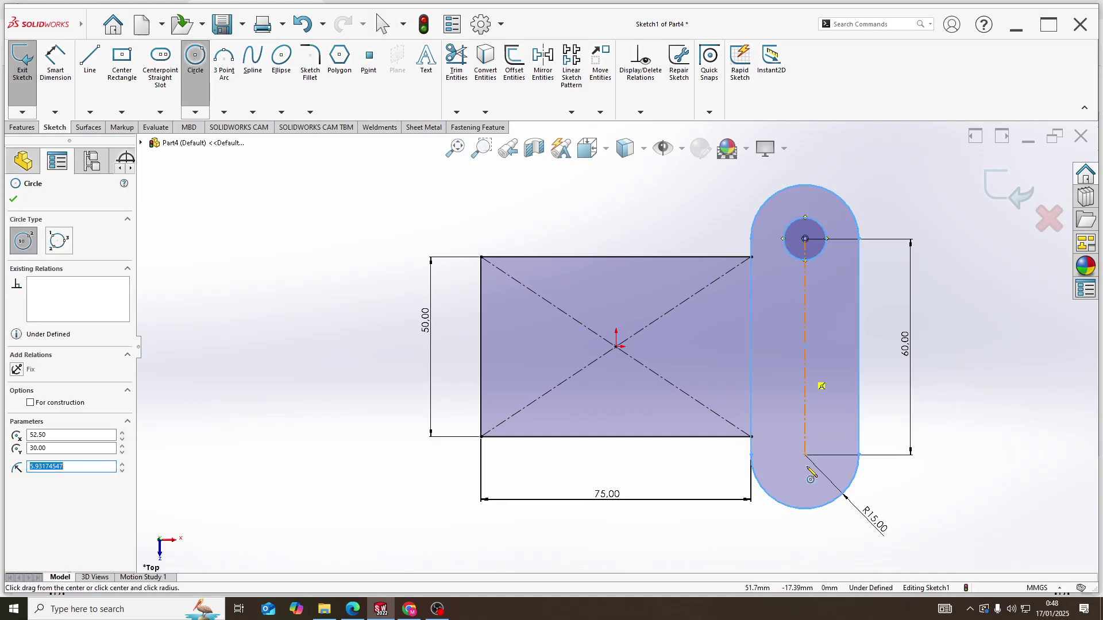
{"action": "left_click_drag", "start_coordinate": [805, 455], "coordinate": [821, 462]}
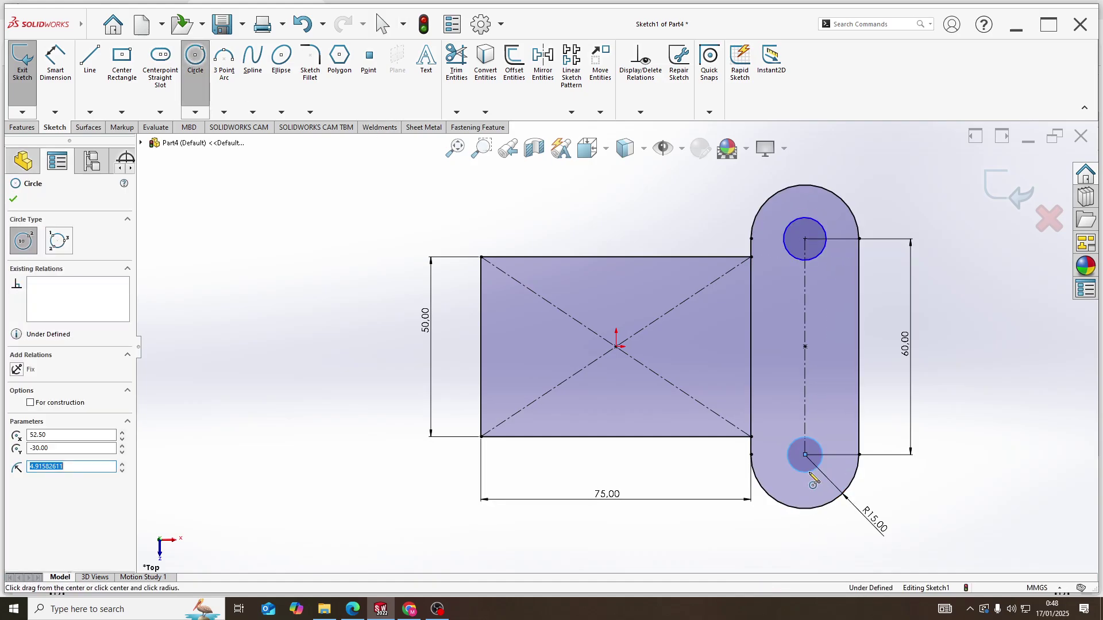
{"action": "key", "text": "Escape"}
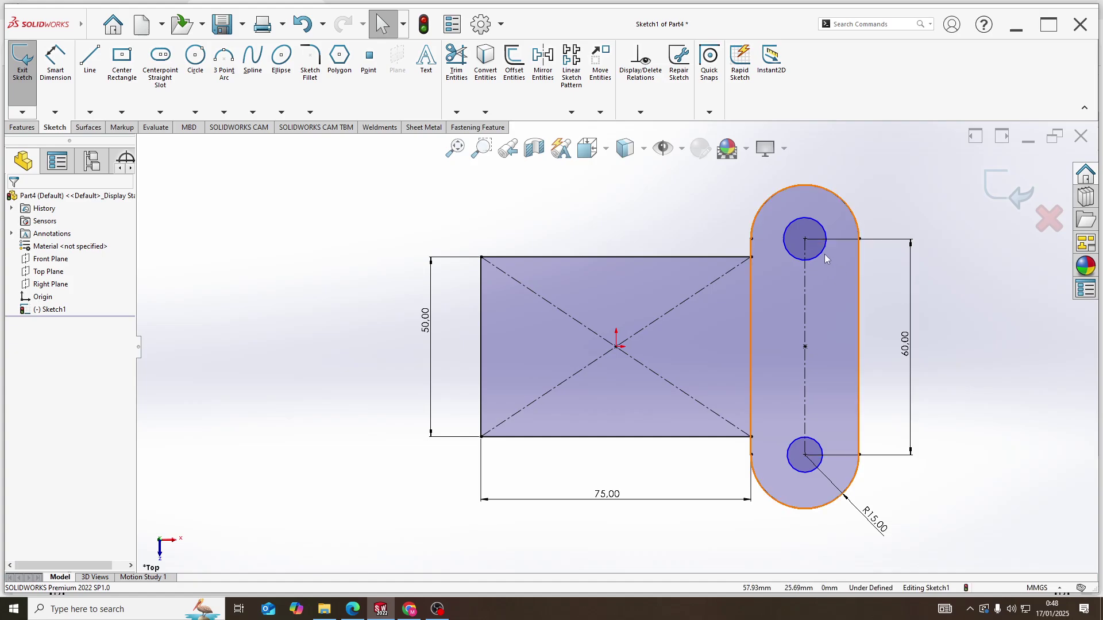
Add an Equal relation between the two hole circles in the slot
{"action": "left_click", "coordinate": [823, 250]}
{"action": "left_click", "coordinate": [818, 448], "text": "ctrl"}
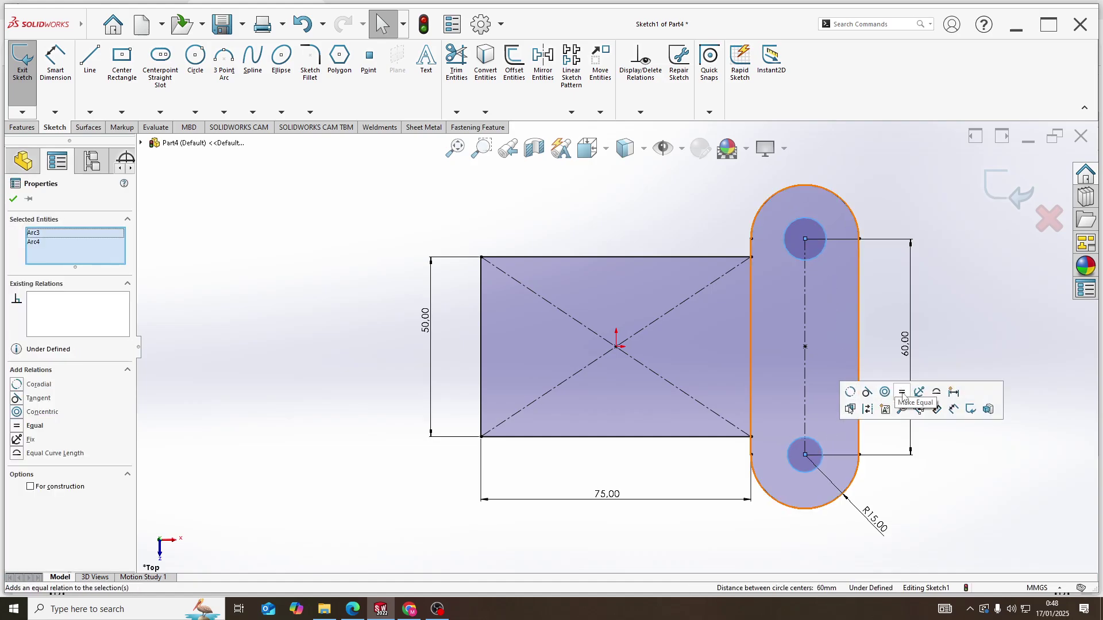
{"action": "left_click", "coordinate": [903, 393]}
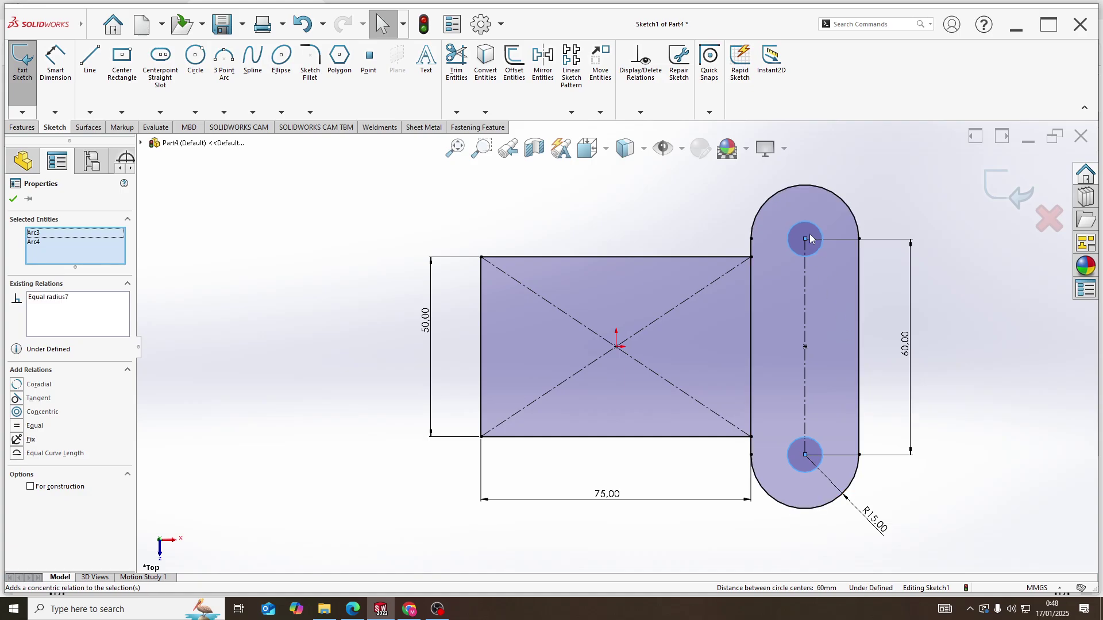
Dimension the slot's lower hole circle to a 15 mm diameter
{"action": "left_click", "coordinate": [69, 92]}
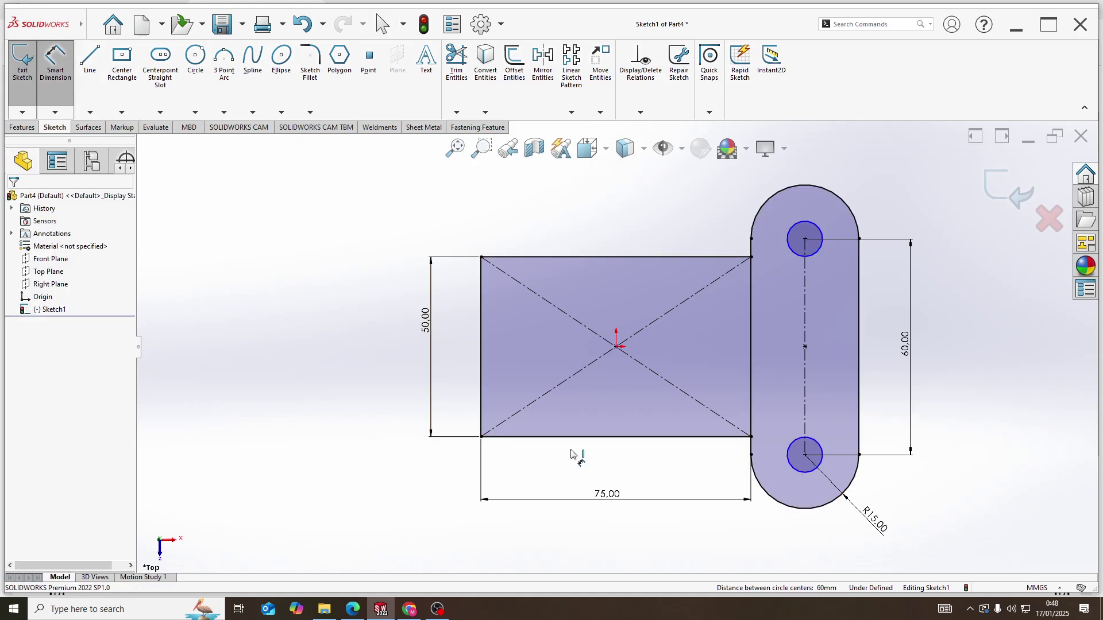
{"action": "left_click", "coordinate": [820, 462]}
{"action": "left_click", "coordinate": [888, 434]}
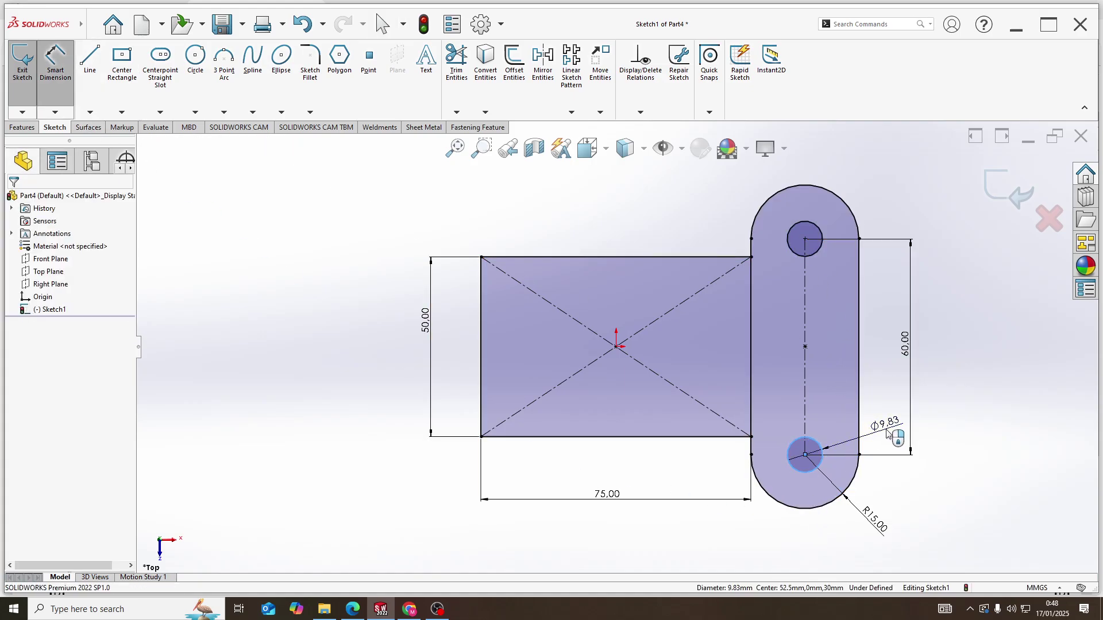
{"action": "type", "text": "15"}
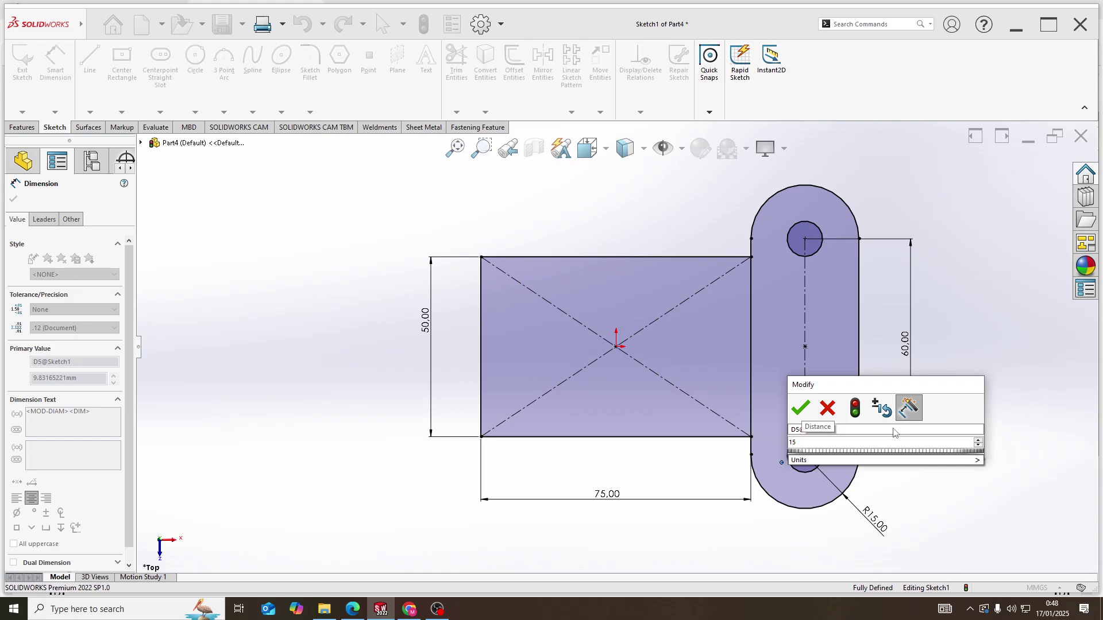
{"action": "key", "text": "Return"}
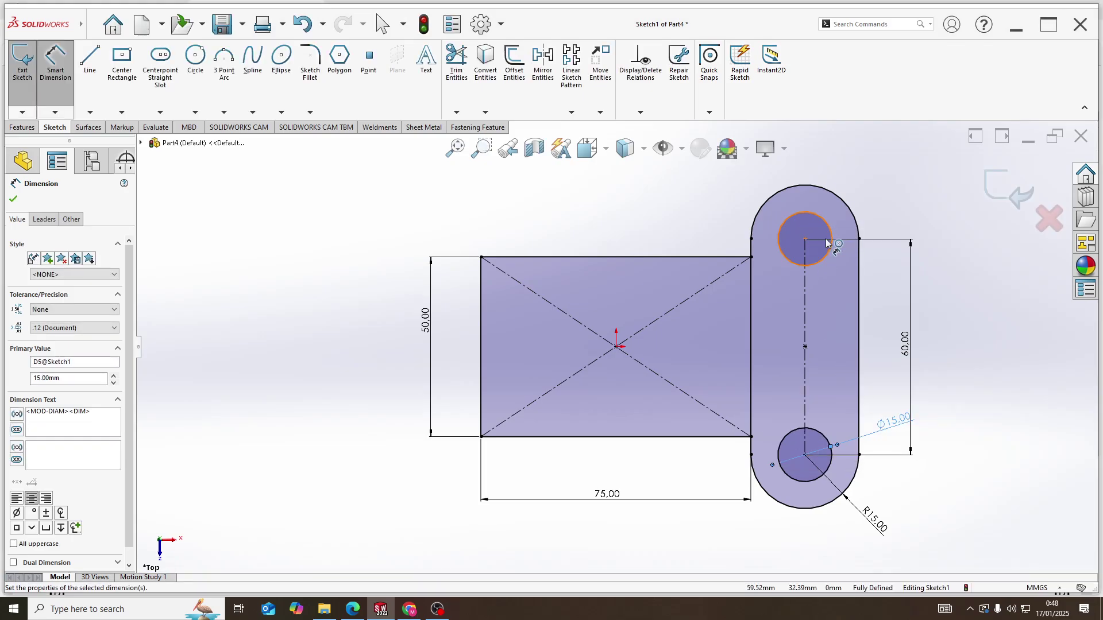
Trim away the shared edge between the rectangle and the slot, accepting the loss of the slot entity
{"action": "left_click", "coordinate": [457, 60]}
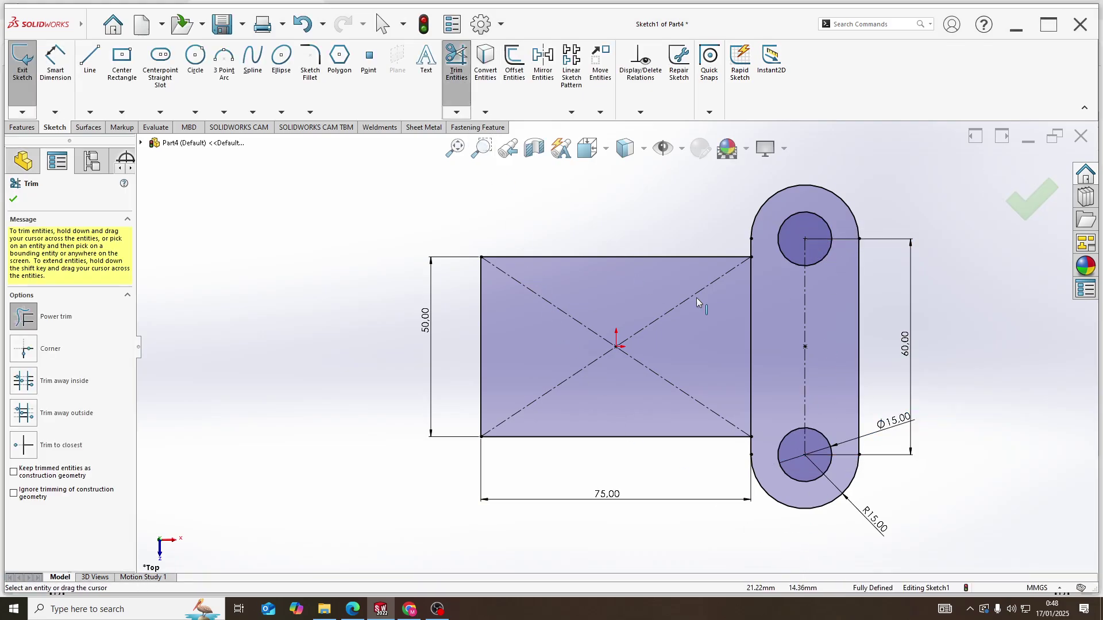
{"action": "left_click_drag", "start_coordinate": [763, 326], "coordinate": [739, 332]}
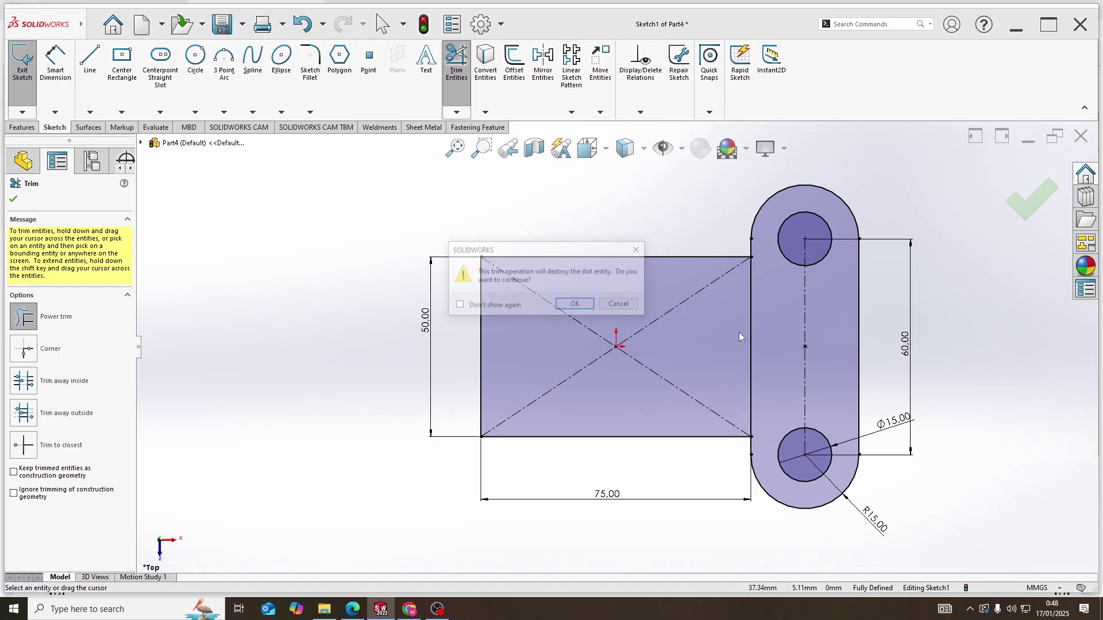
{"action": "left_click", "coordinate": [576, 305]}
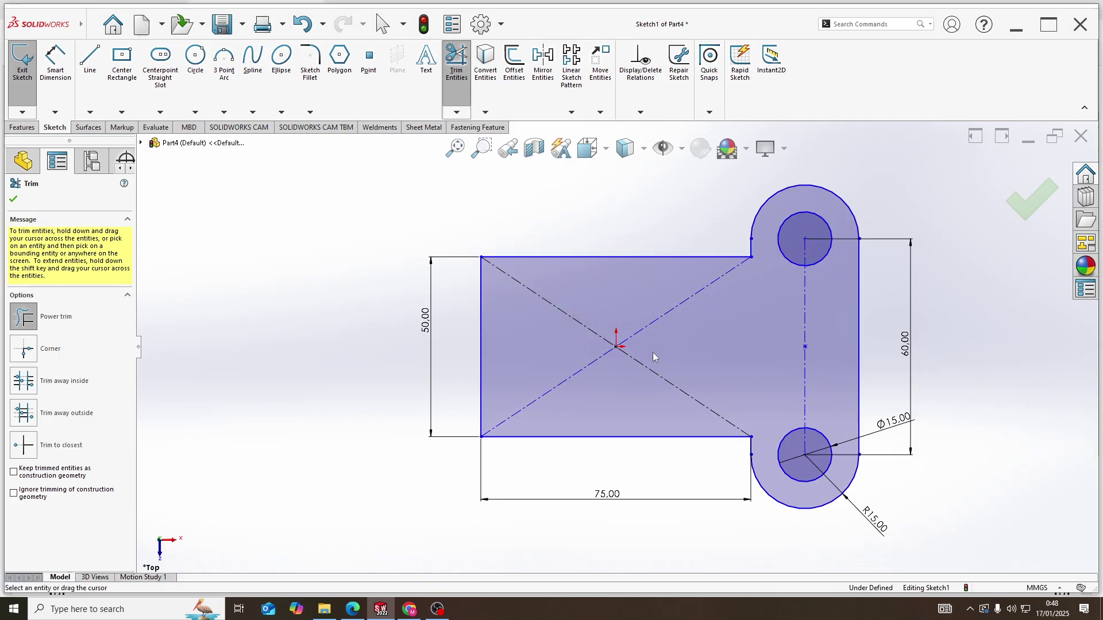
Extrude the base profile 10 mm upward as a Blind boss, checking the plate thickness in the PDF drawing
{"action": "left_click", "coordinate": [22, 127]}
{"action": "left_click", "coordinate": [25, 62]}
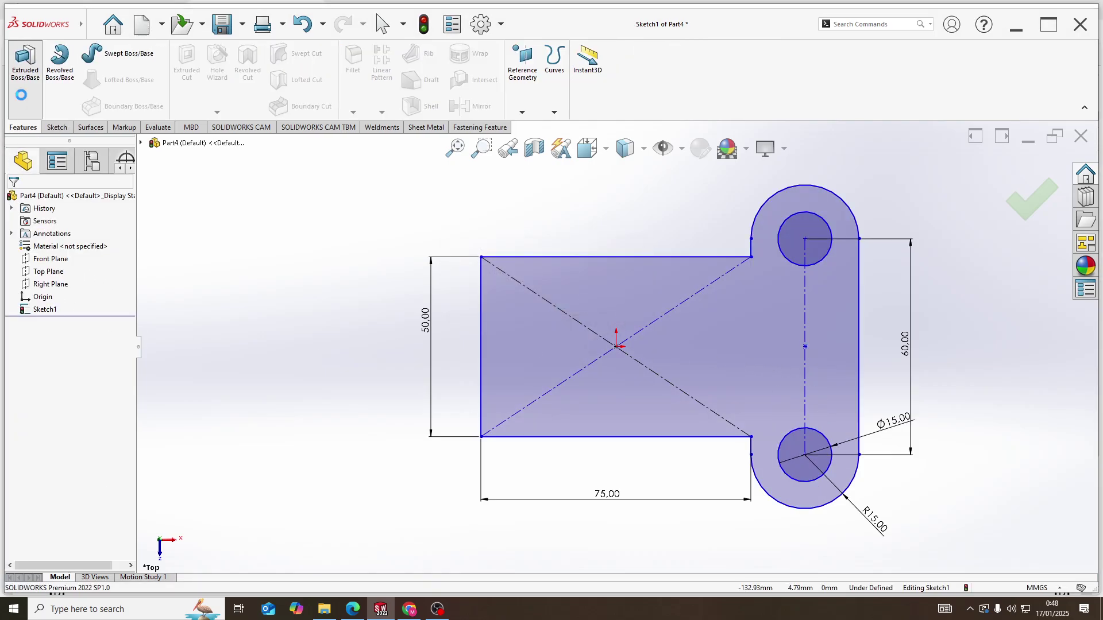
{"action": "key", "text": "alt+Tab"}
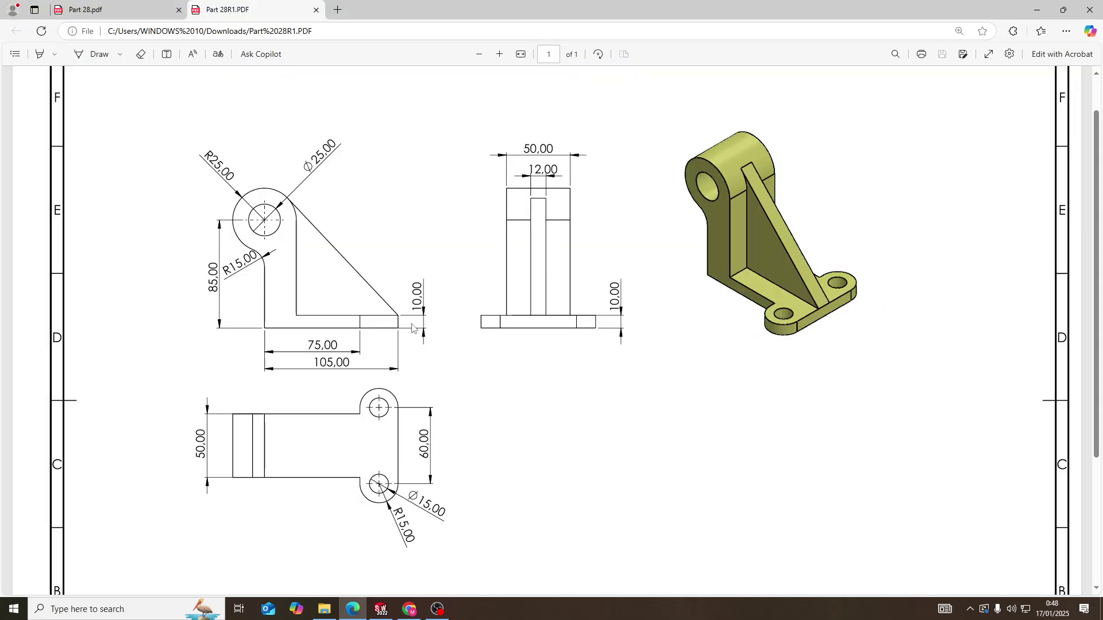
{"action": "key", "text": "alt+Tab"}
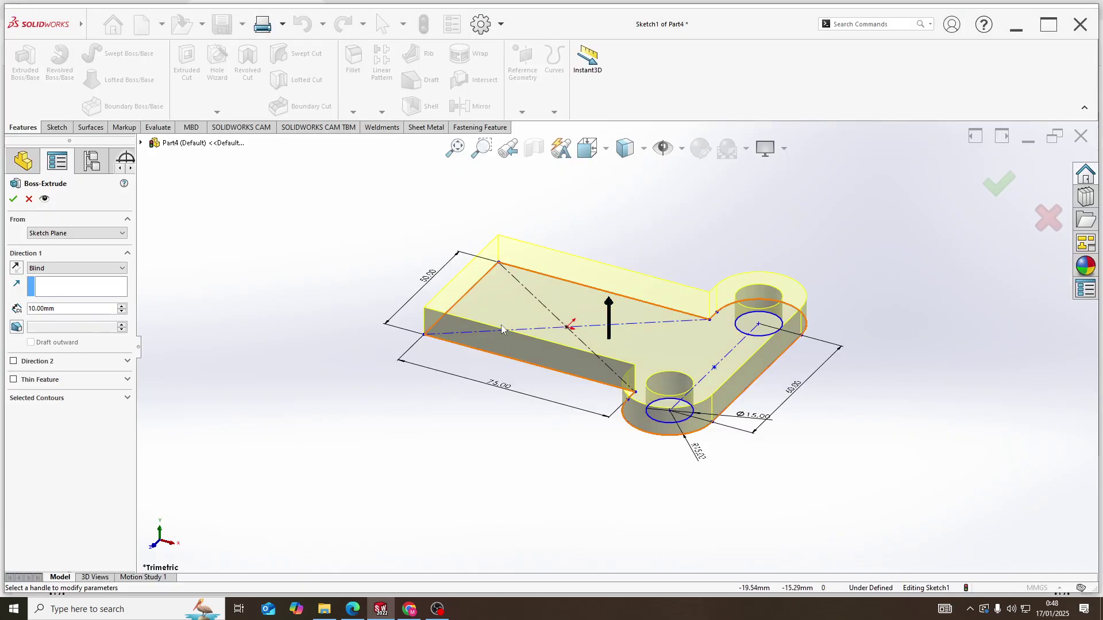
{"action": "left_click", "coordinate": [13, 198]}
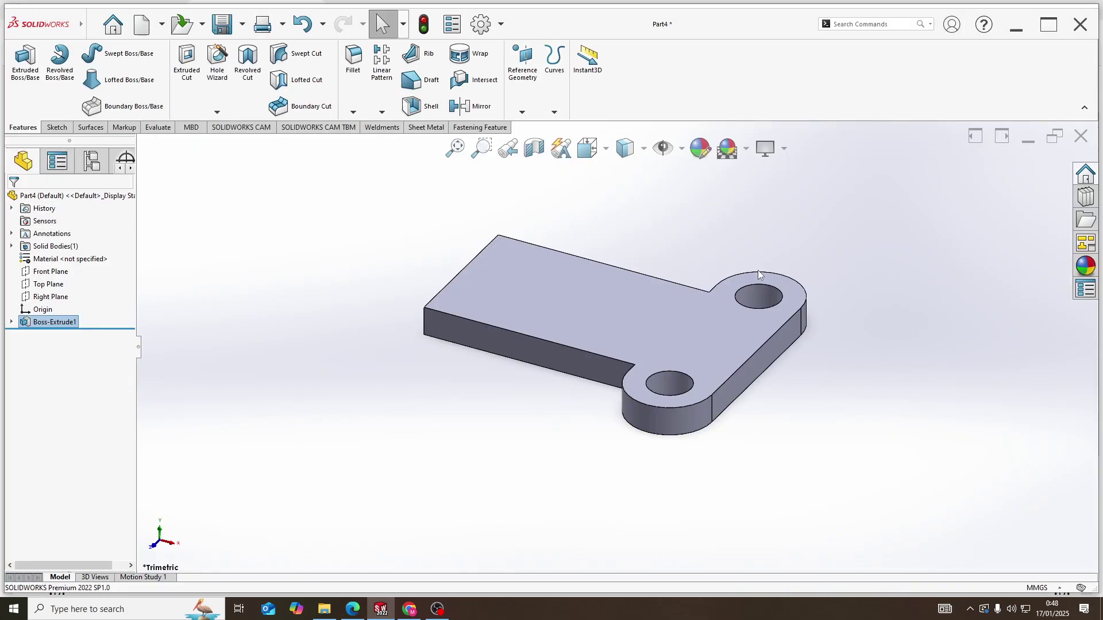
Start a new sketch on the Front Plane, checking the bracket's side profile in the PDF drawing
{"action": "right_click", "coordinate": [49, 274]}
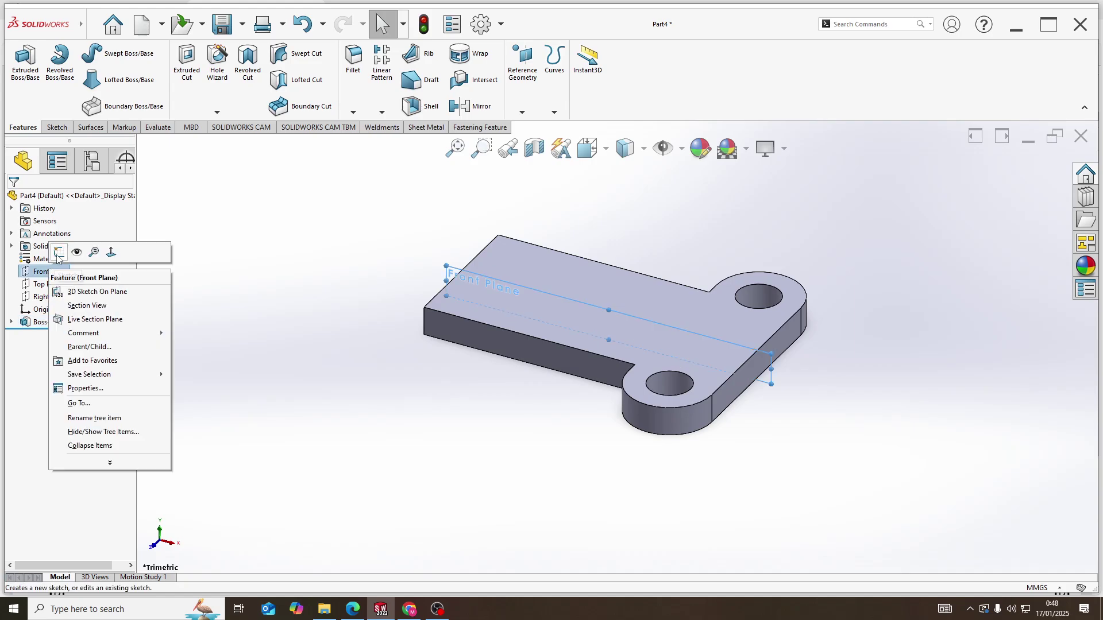
{"action": "left_click", "coordinate": [55, 250]}
{"action": "key", "text": "alt+Tab"}
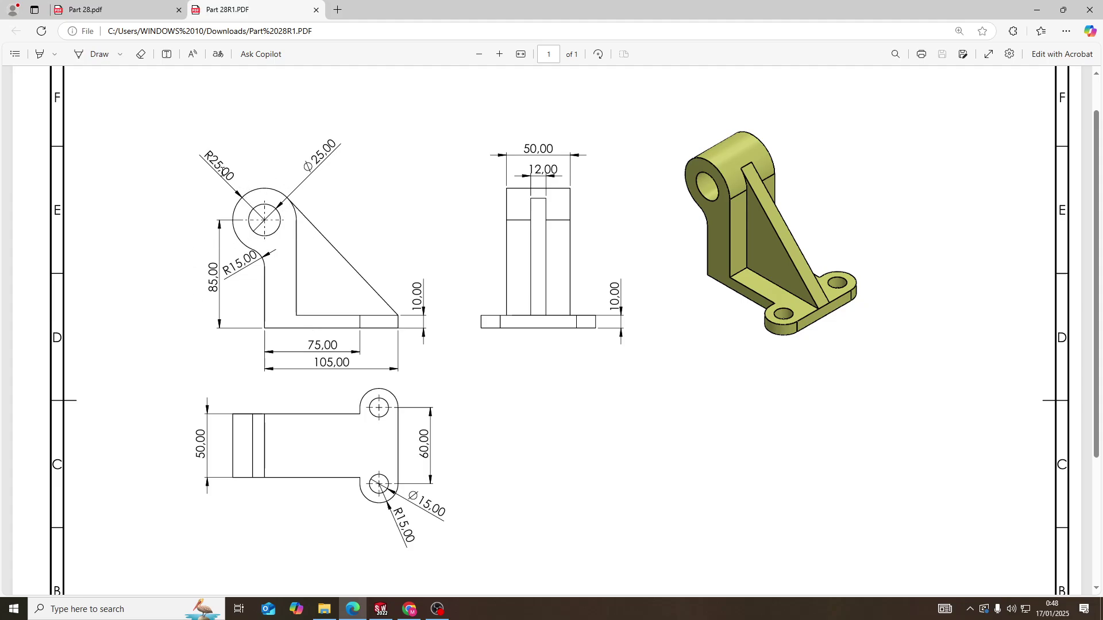
{"action": "key", "text": "alt+Tab"}
{"action": "key", "text": "f"}
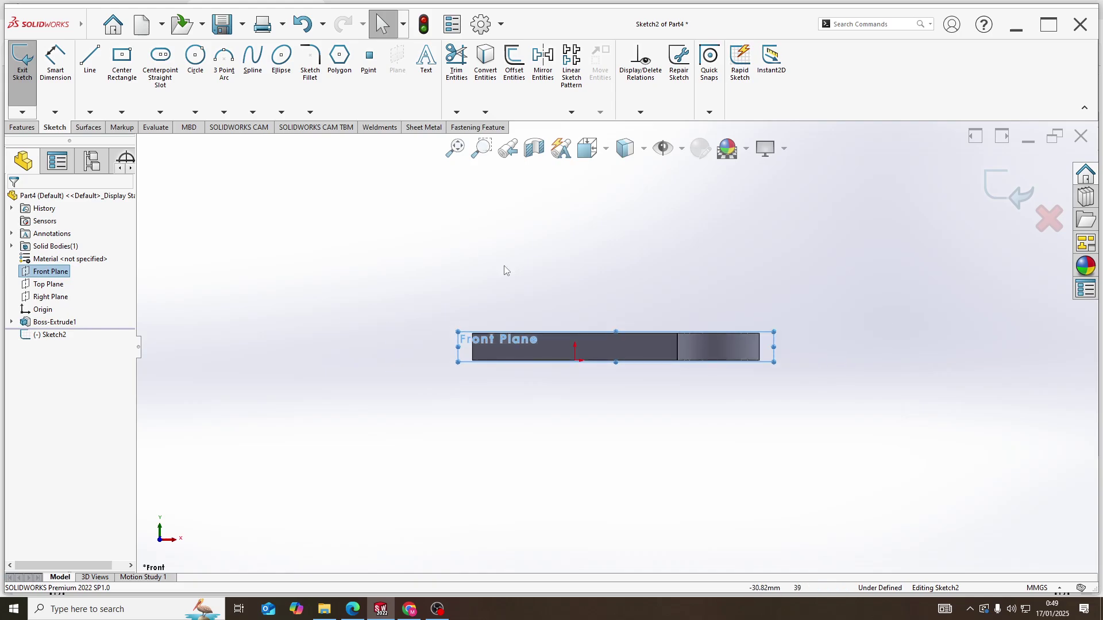
Sketch a vertical line from the plate's upper-left corner to a point about 54 mm above the origin
{"action": "left_click", "coordinate": [196, 57]}
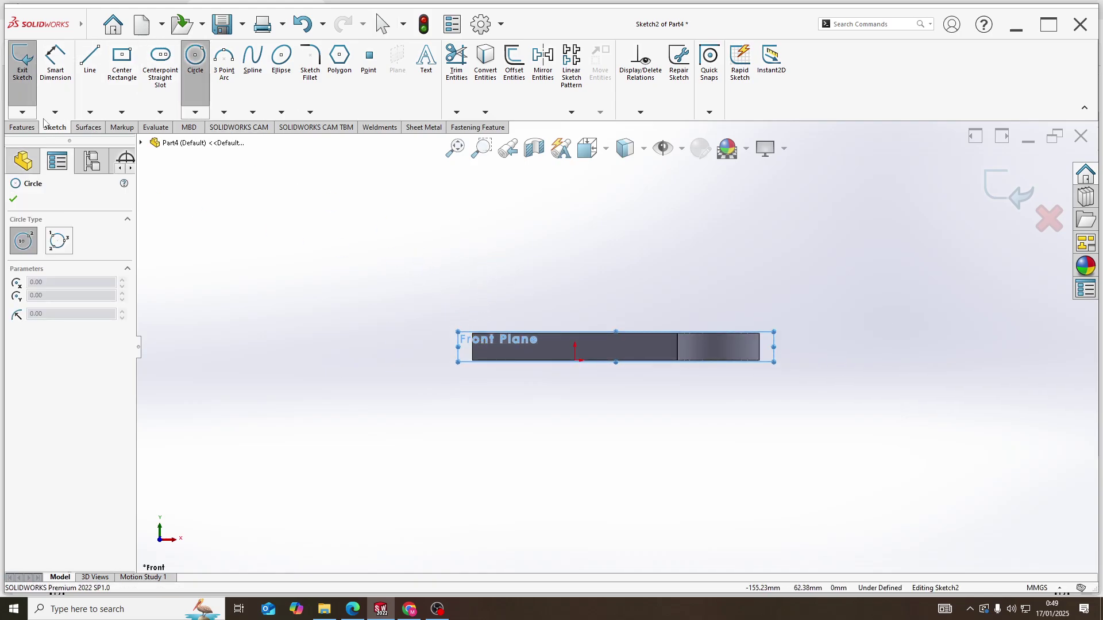
{"action": "left_click", "coordinate": [90, 112]}
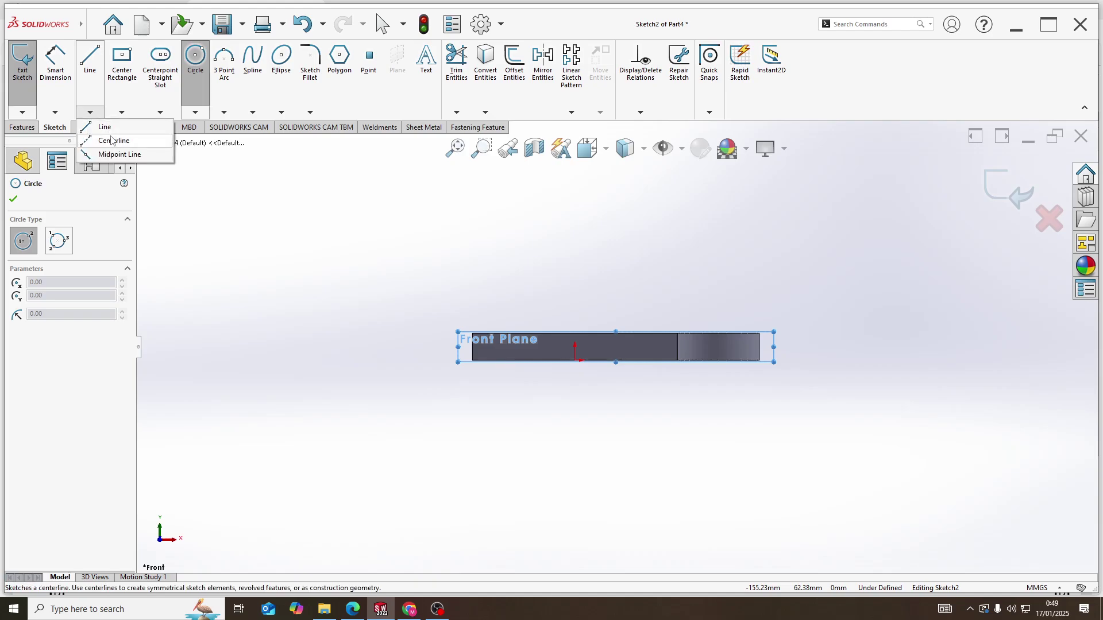
{"action": "left_click", "coordinate": [104, 127]}
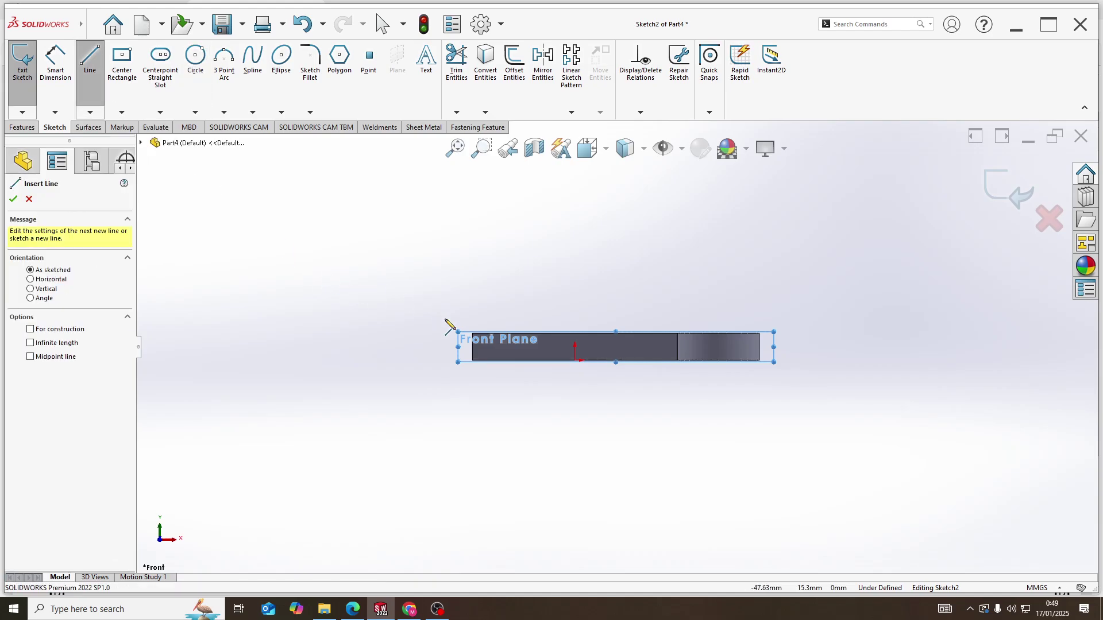
{"action": "left_click_drag", "start_coordinate": [472, 334], "coordinate": [473, 213]}
{"action": "key", "text": "z"}
{"action": "key", "text": "Escape"}
{"action": "key", "text": "Escape"}
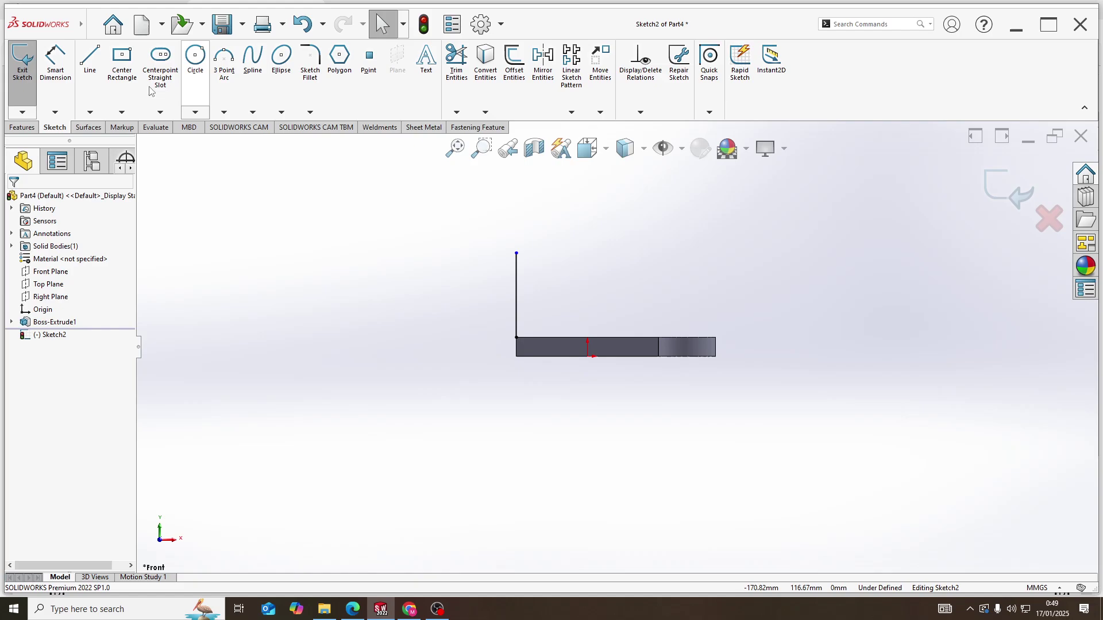
Sketch two concentric circles, about 12.7 mm and 35.8 mm in diameter, directly above the vertical line's upper end
{"action": "left_click", "coordinate": [201, 54]}
{"action": "scroll", "coordinate": [506, 264], "scroll_direction": "down", "scroll_amount": 4}
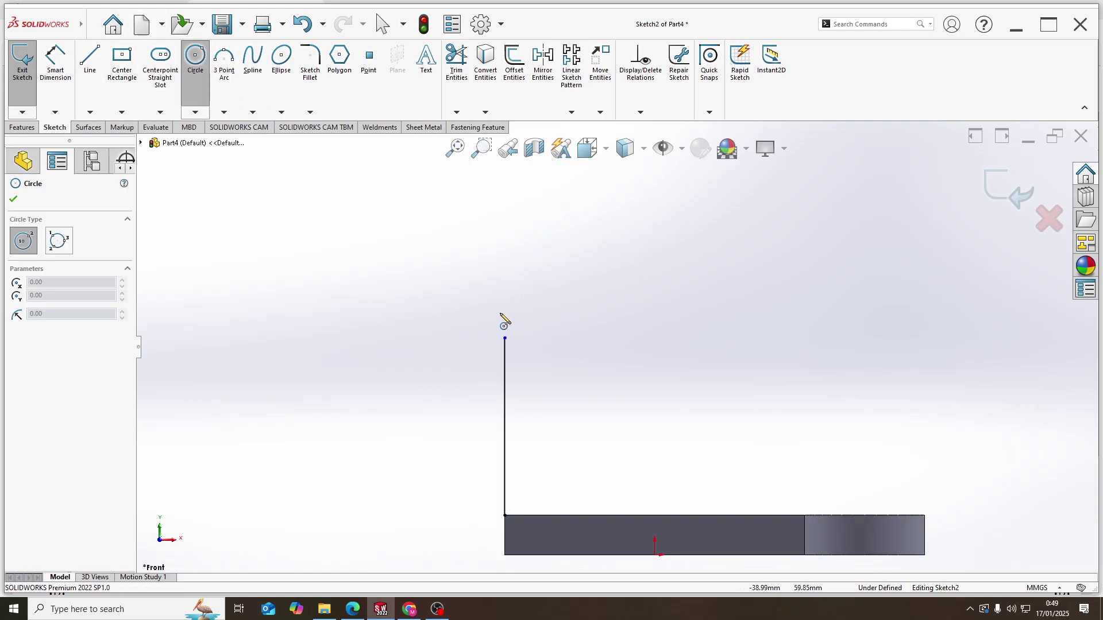
{"action": "mouse_move", "coordinate": [504, 254]}
{"action": "left_mouse_down"}
{"action": "mouse_move", "coordinate": [519, 278]}
{"action": "mouse_move", "coordinate": [559, 299]}
{"action": "left_mouse_up"}
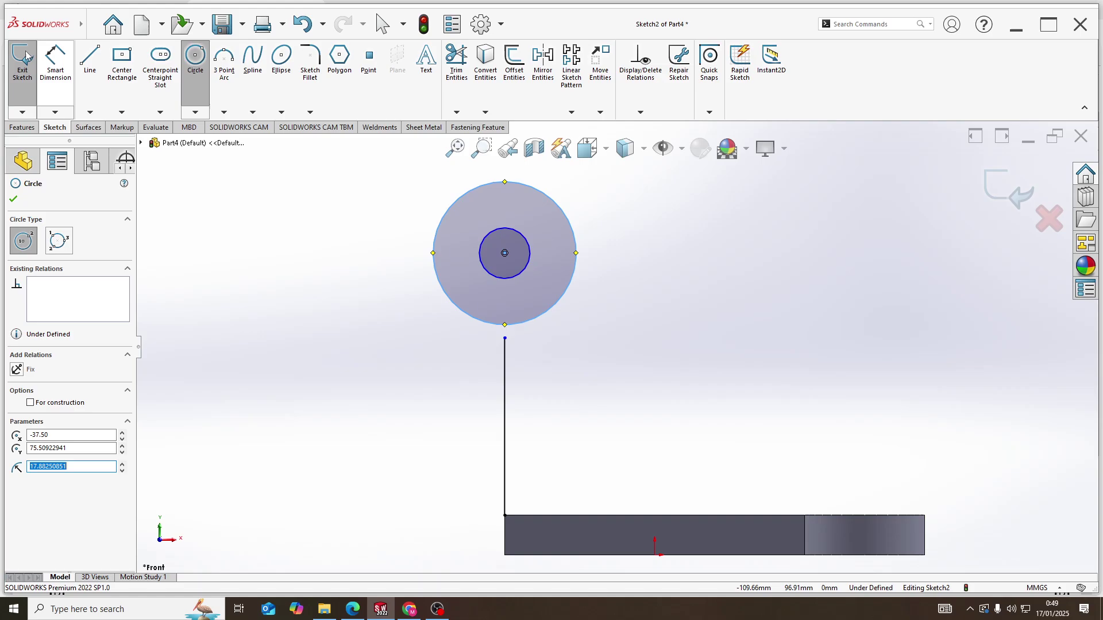
Dimension the inner circle above the vertical line to a 25 mm diameter
{"action": "left_click", "coordinate": [55, 60]}
{"action": "left_click", "coordinate": [529, 248]}
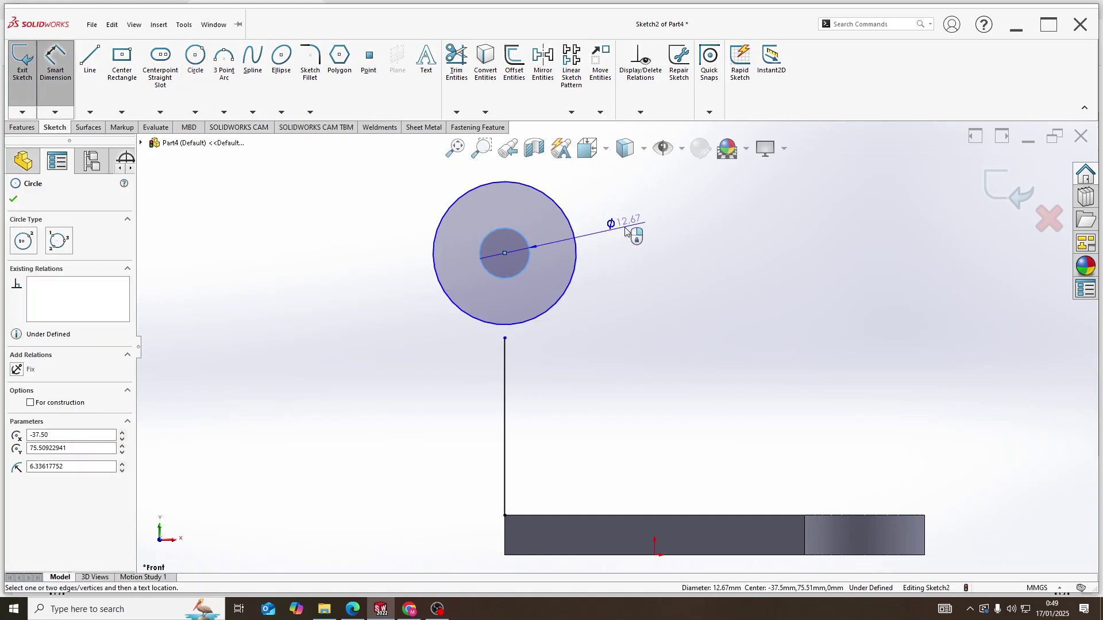
{"action": "left_click", "coordinate": [636, 224]}
{"action": "type", "text": "25"}
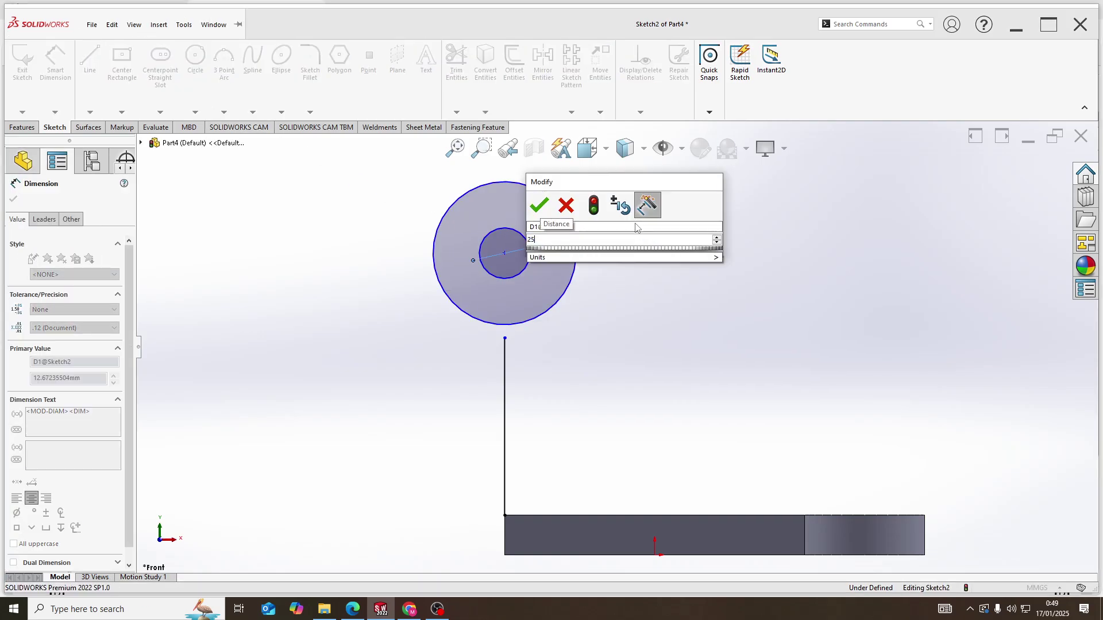
{"action": "key", "text": "Return"}
Dimension the outer concentric circle to a 50 mm diameter
{"action": "left_click", "coordinate": [572, 281]}
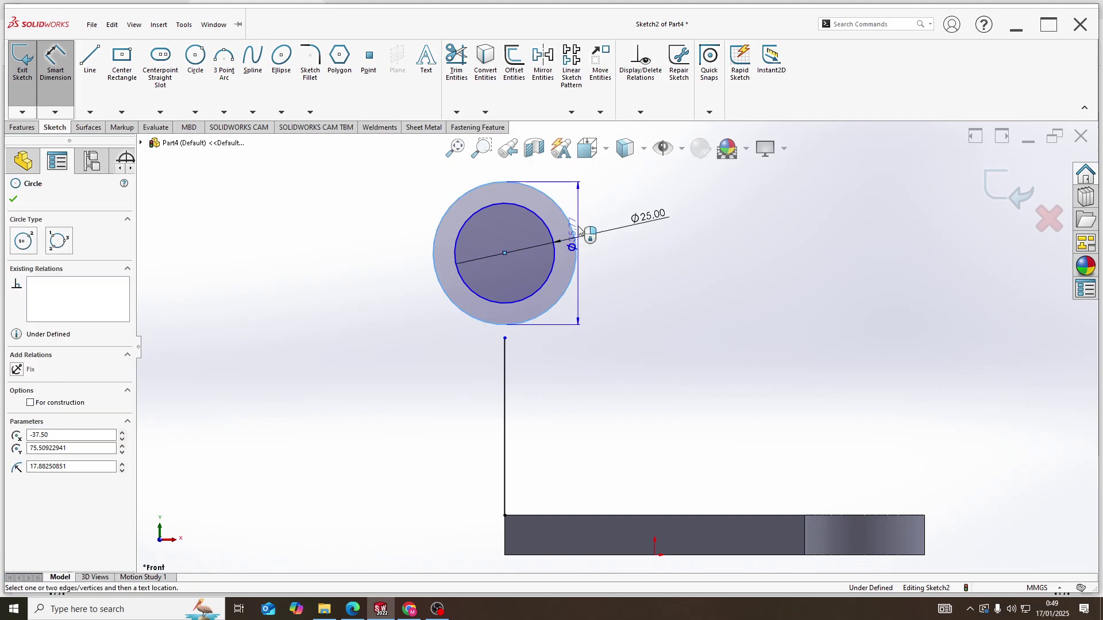
{"action": "key", "text": "z"}
{"action": "left_click", "coordinate": [566, 212]}
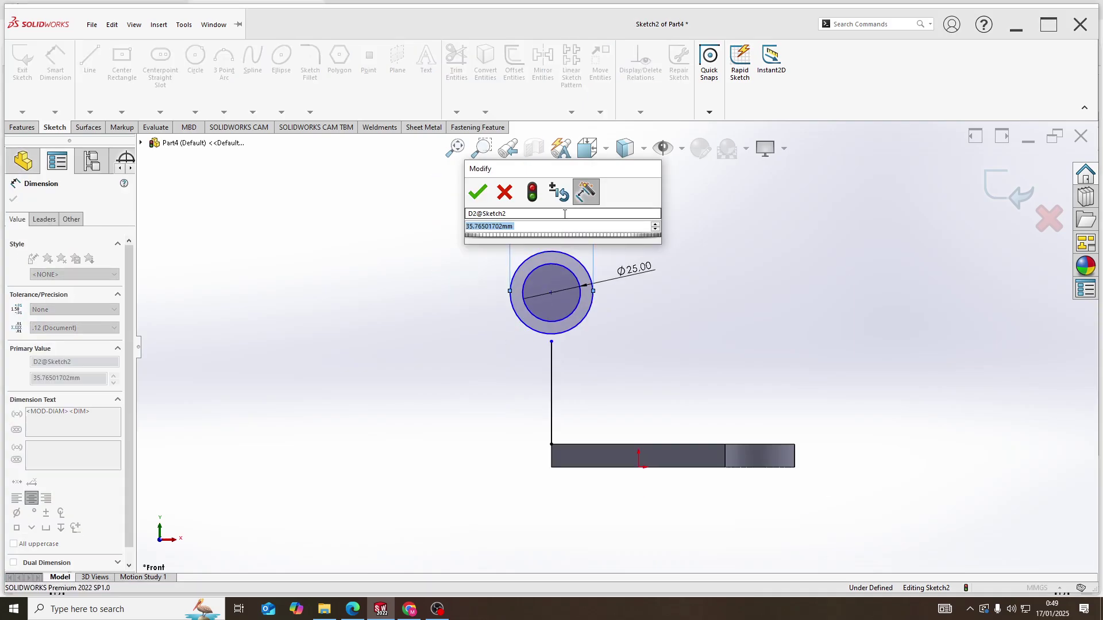
{"action": "type", "text": "50"}
{"action": "key", "text": "Return"}
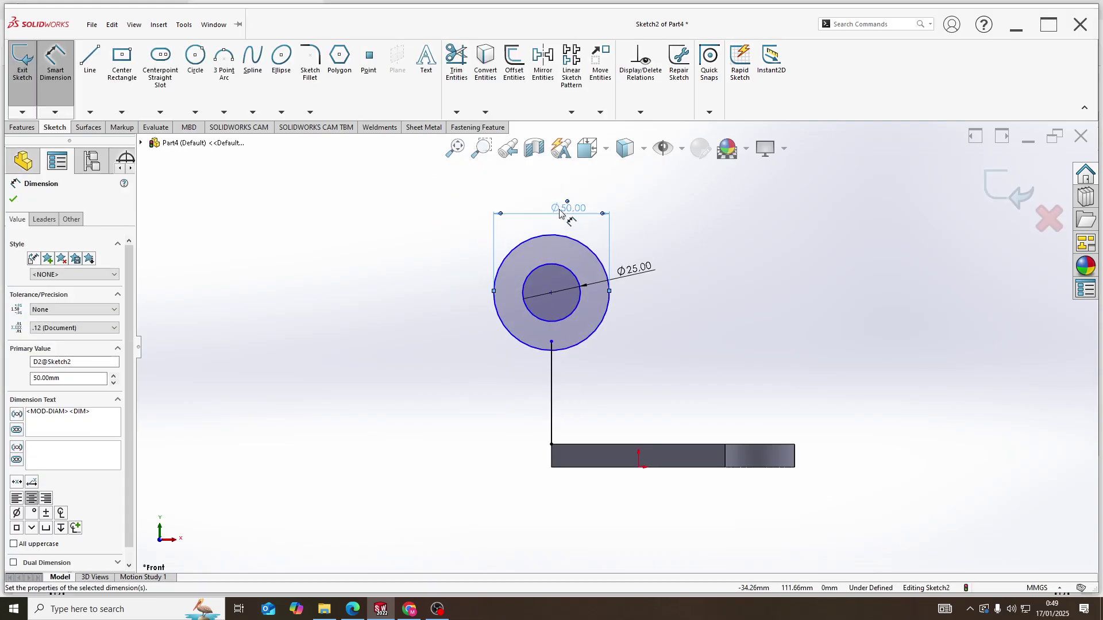
{"action": "key", "text": "Escape"}
Add a Coincident relation between the vertical line's upper endpoint and the outer circle
{"action": "left_click", "coordinate": [551, 343]}
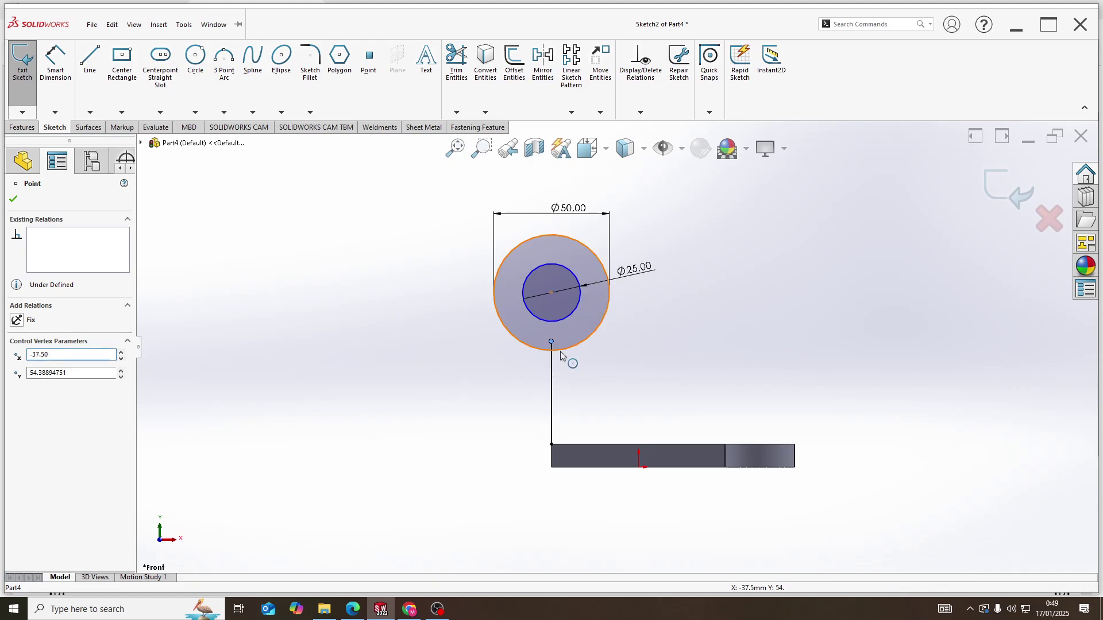
{"action": "left_click", "coordinate": [560, 350], "text": "ctrl"}
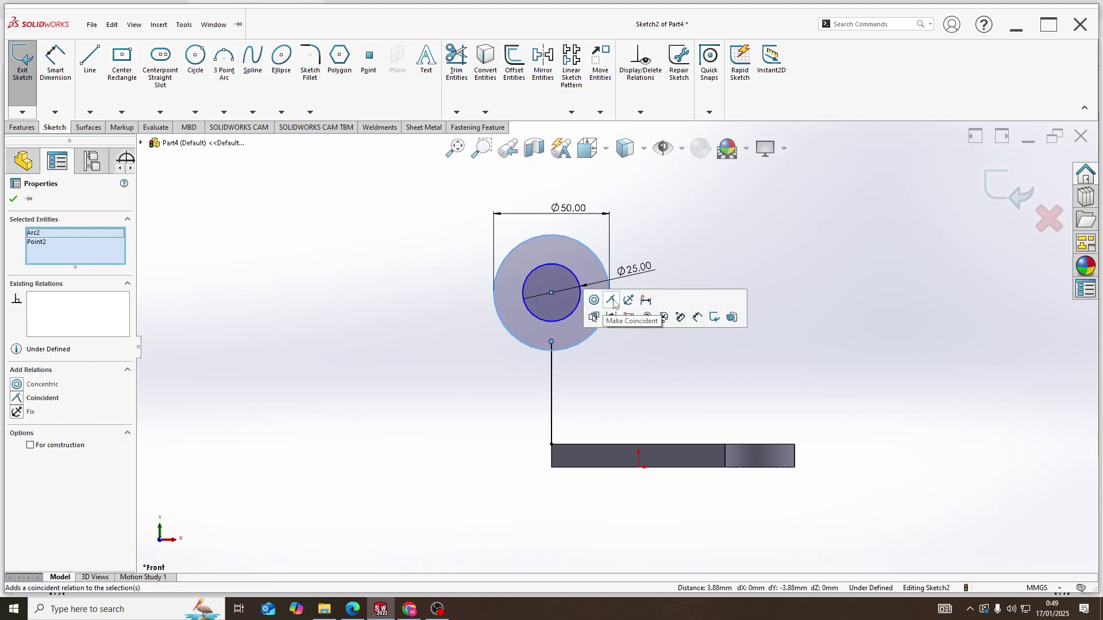
{"action": "left_click", "coordinate": [612, 300]}
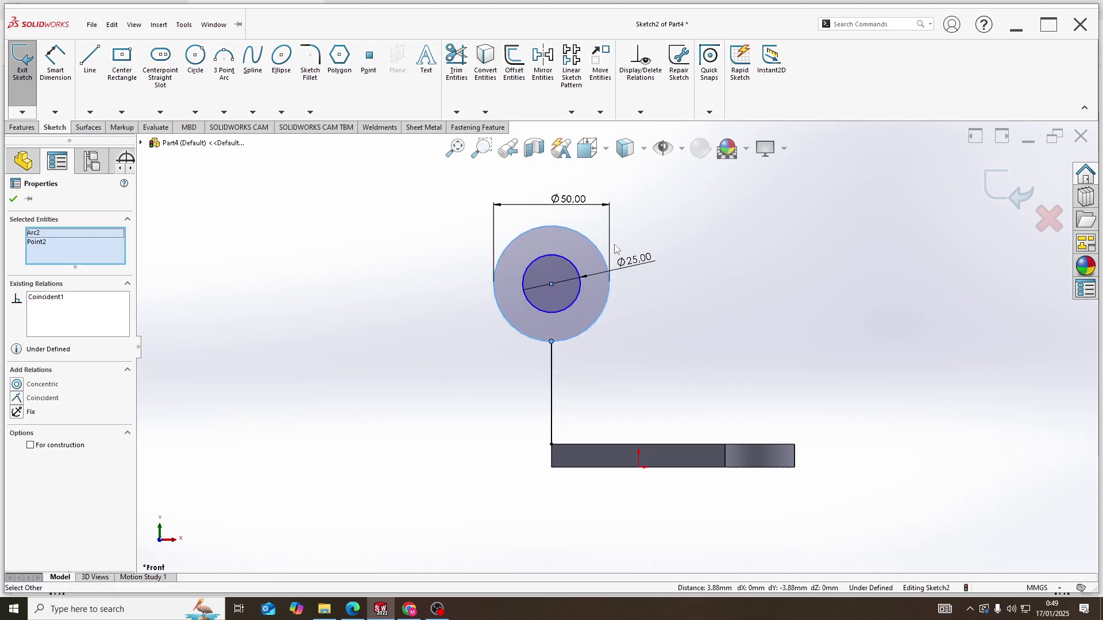
Dimension the height of the circles' center above the base plate's bottom edge to 85 mm, as on the drawing
{"action": "left_click", "coordinate": [636, 225]}
{"action": "left_click", "coordinate": [56, 62]}
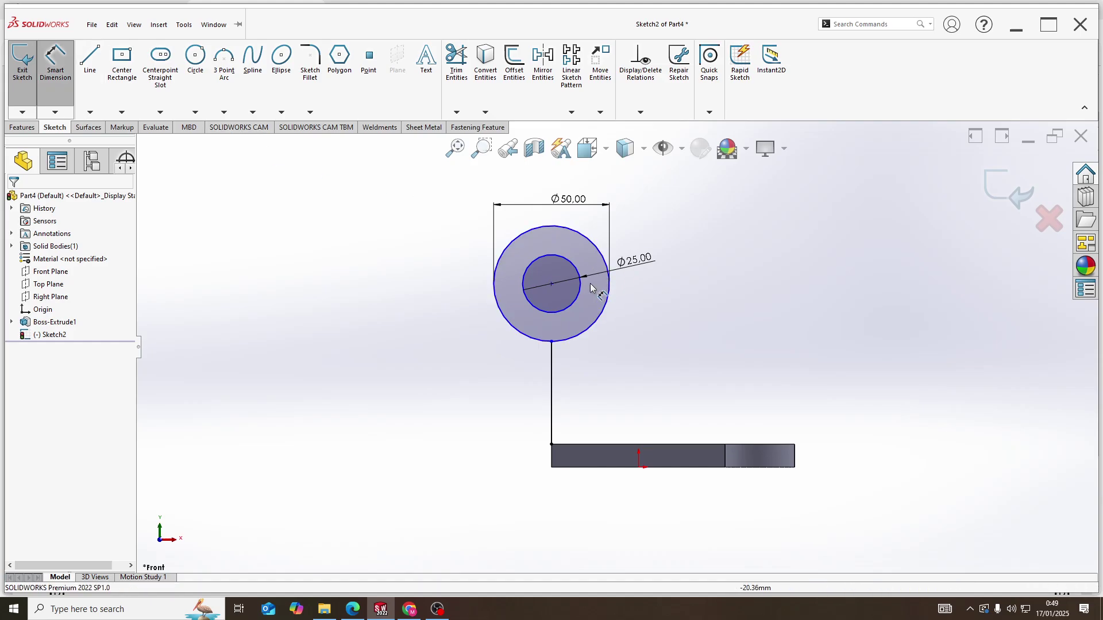
{"action": "left_click", "coordinate": [553, 286]}
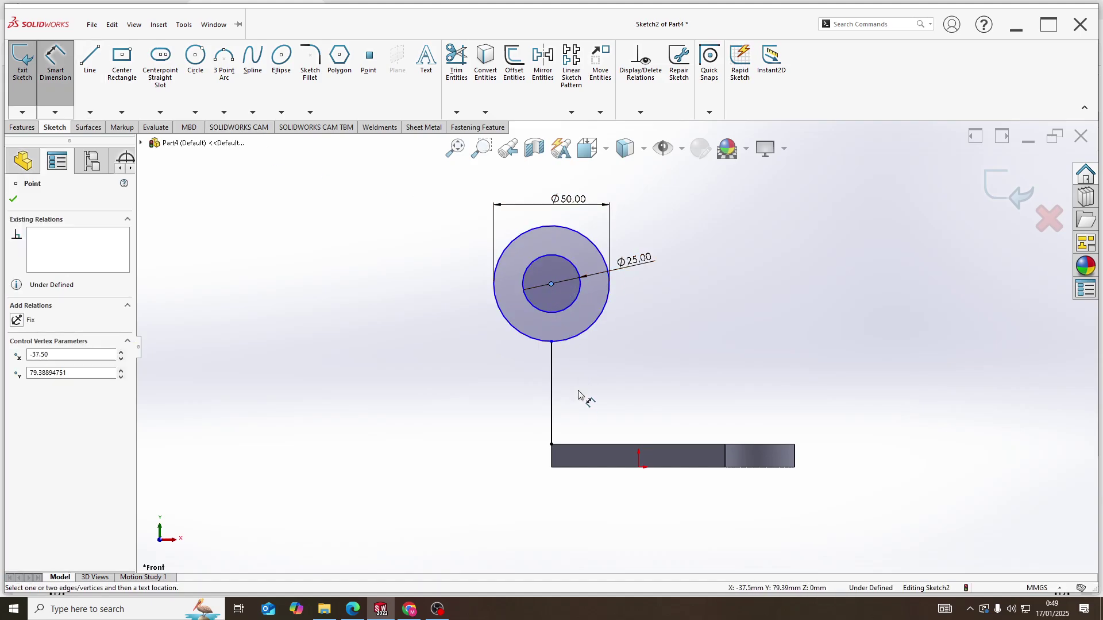
{"action": "left_click", "coordinate": [568, 467]}
{"action": "left_click", "coordinate": [423, 380]}
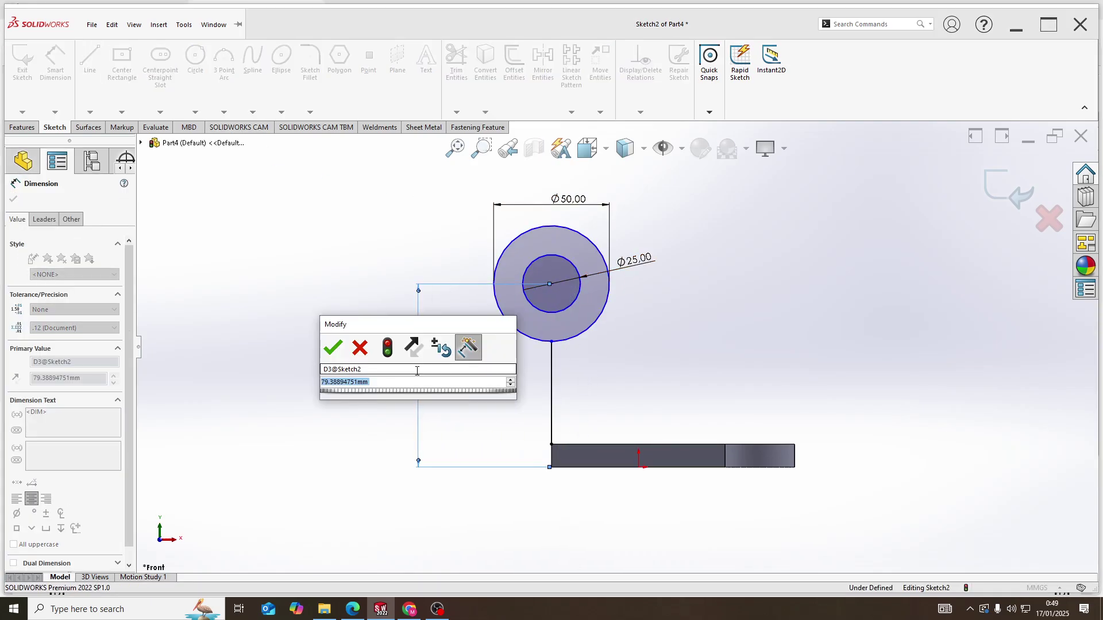
{"action": "key", "text": "alt+Tab"}
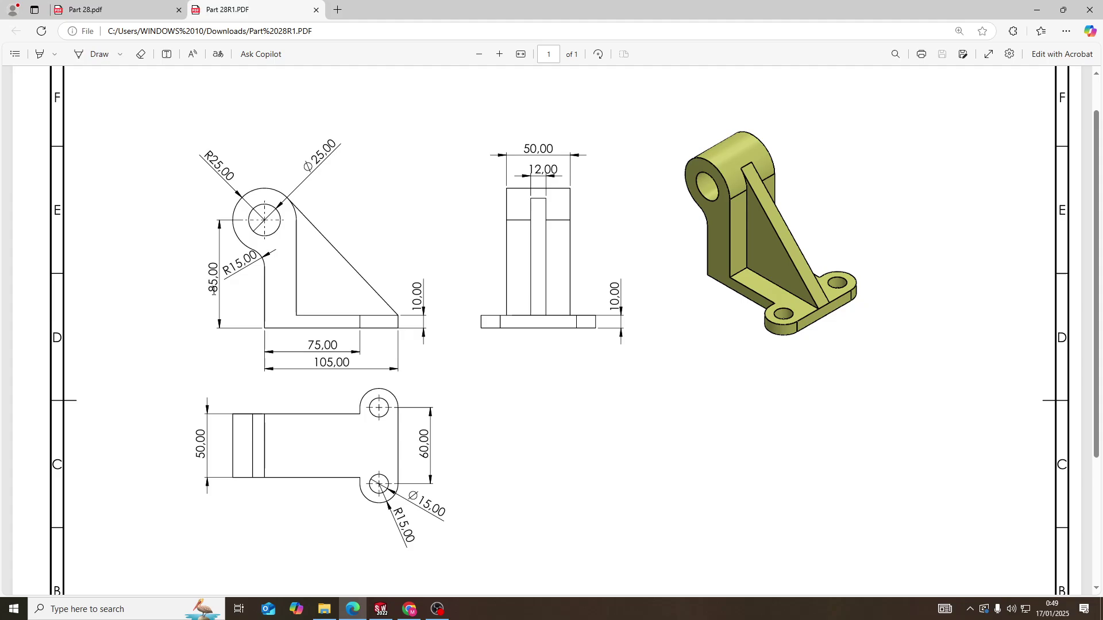
{"action": "key", "text": "alt+Tab"}
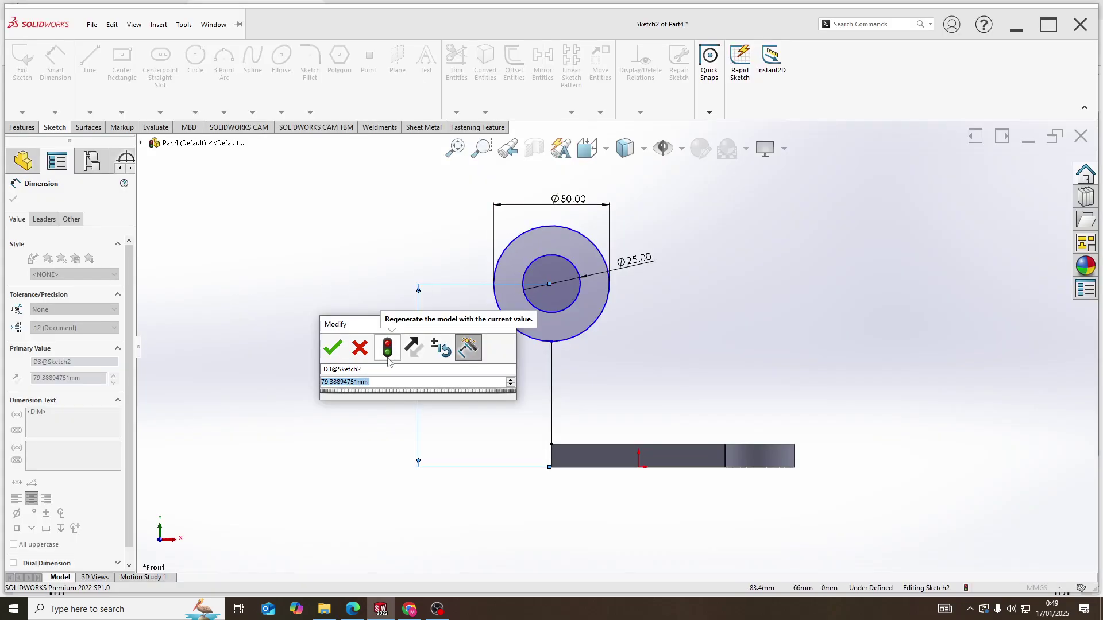
{"action": "type", "text": "85"}
{"action": "key", "text": "Return"}
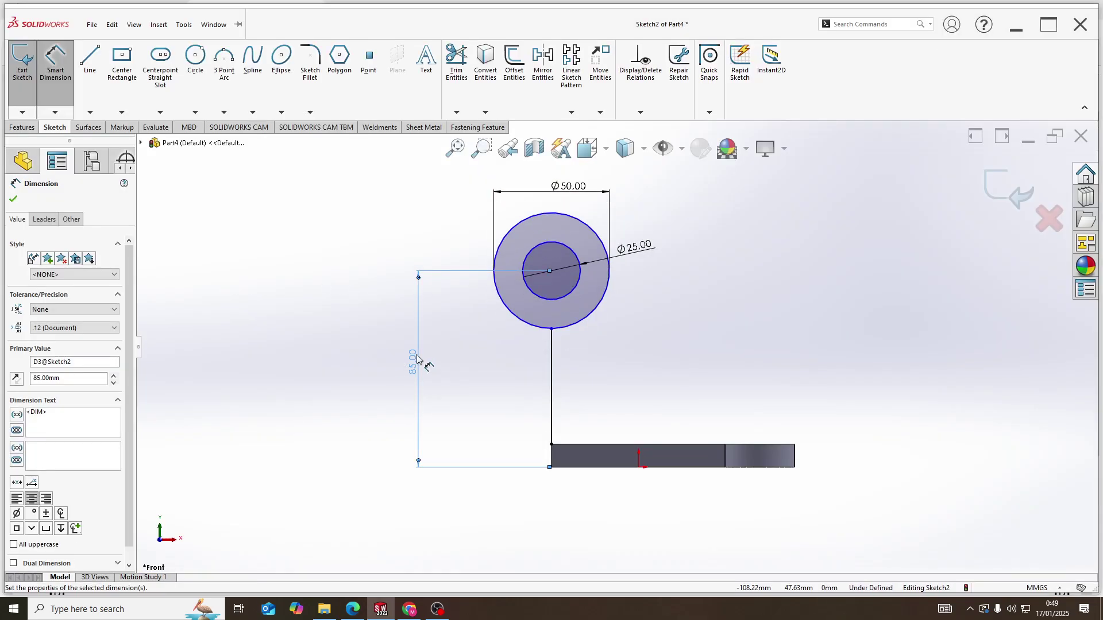
{"action": "key", "text": "Escape"}
Sketch a vertical line 75 mm long from the outer circle's right quadrant, tangent to the circle, down to the plate's top edge
{"action": "middle_click_drag", "start_coordinate": [555, 315], "coordinate": [601, 334]}
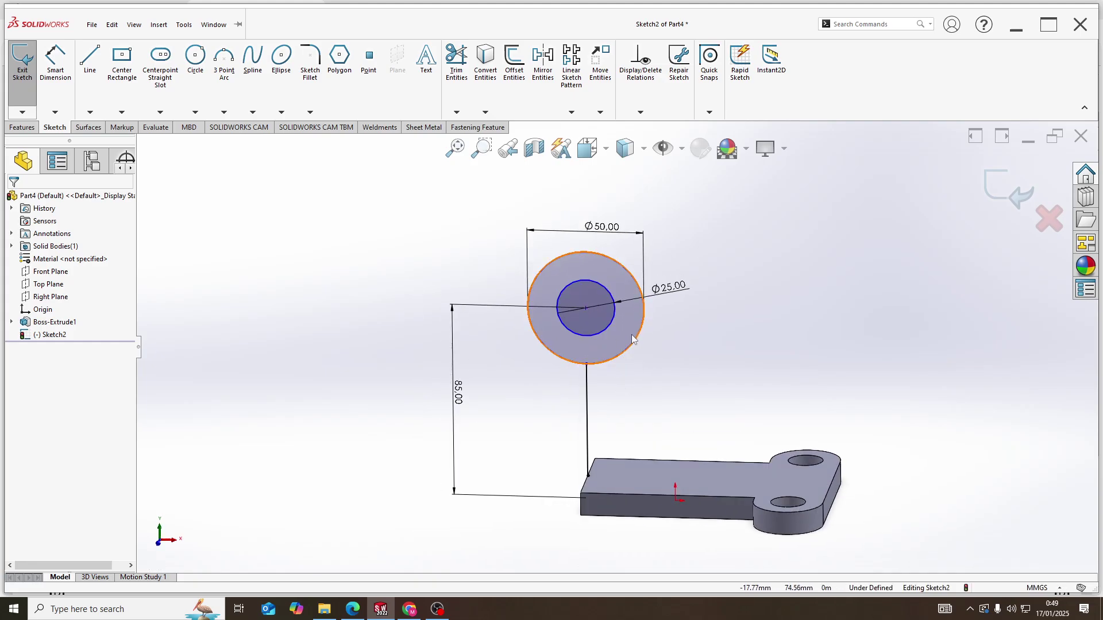
{"action": "key", "text": "alt+Tab"}
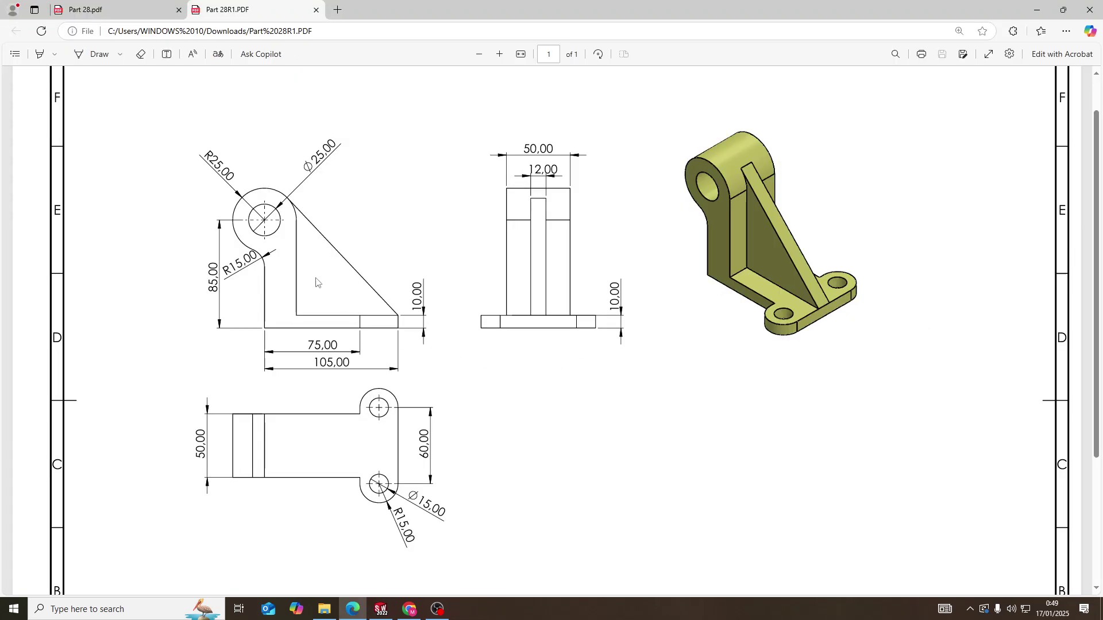
{"action": "key", "text": "alt+Tab"}
{"action": "key", "text": "space"}
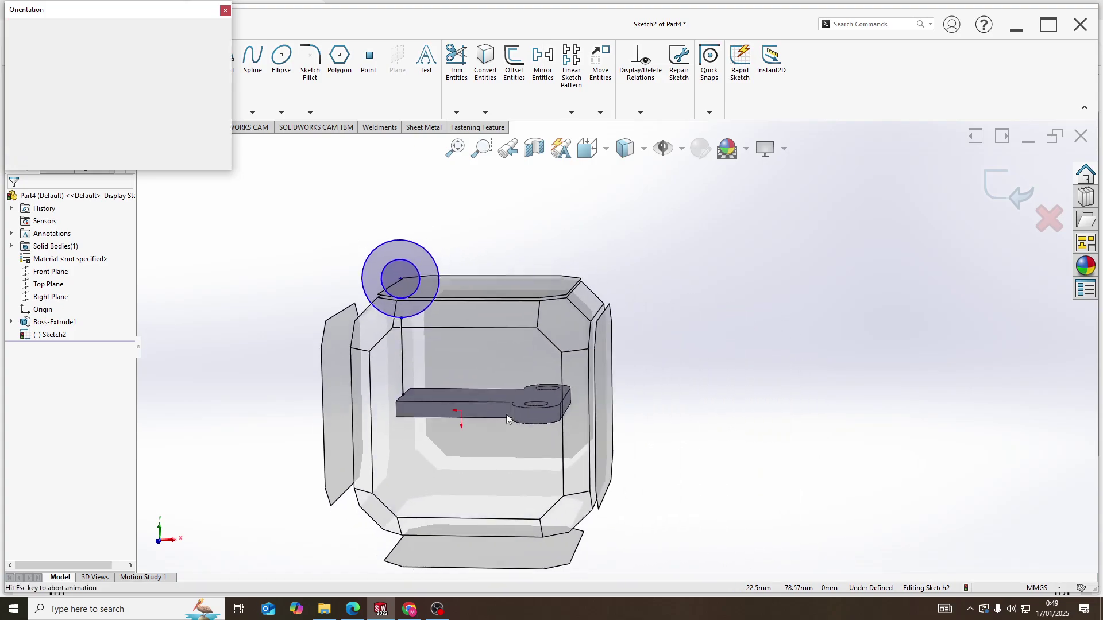
{"action": "left_click", "coordinate": [507, 417]}
{"action": "key", "text": "l"}
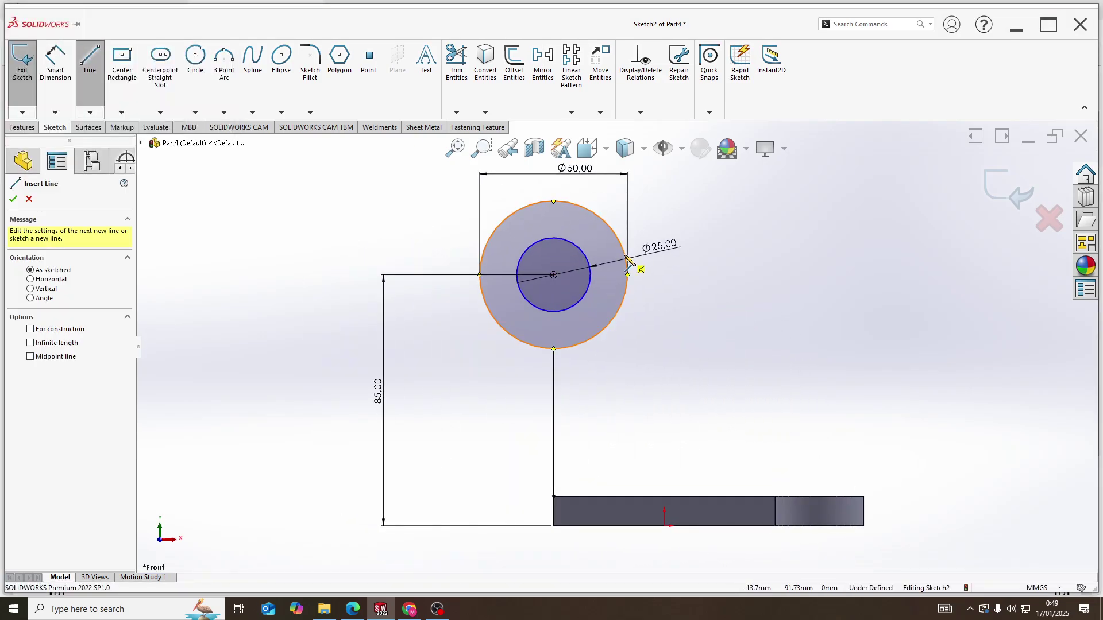
{"action": "left_click", "coordinate": [627, 275]}
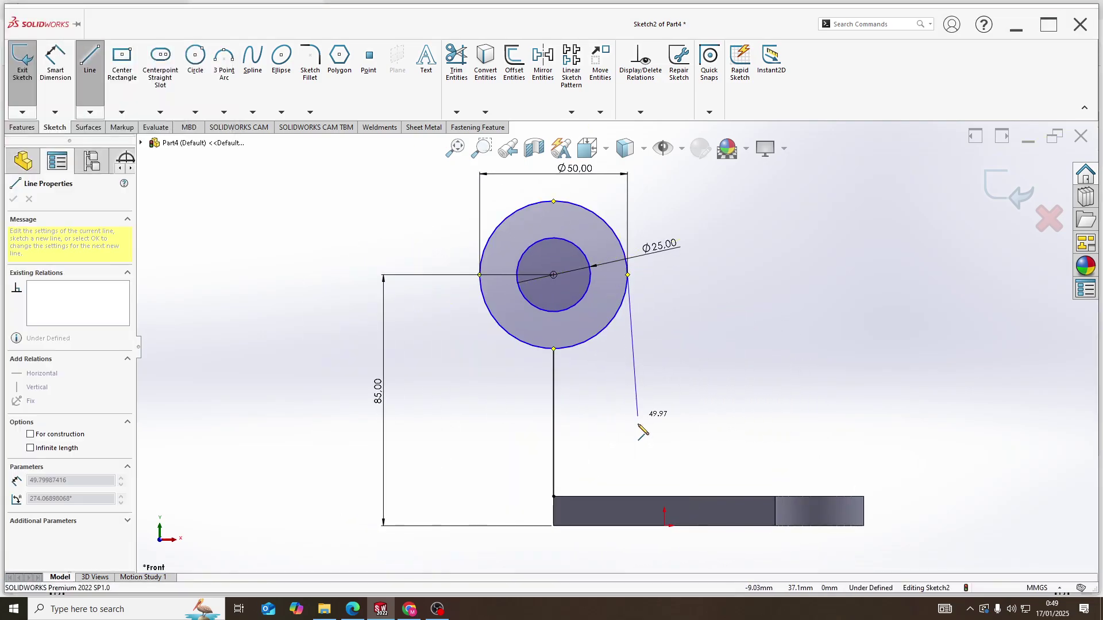
{"action": "left_click", "coordinate": [629, 496]}
{"action": "key", "text": "Escape"}
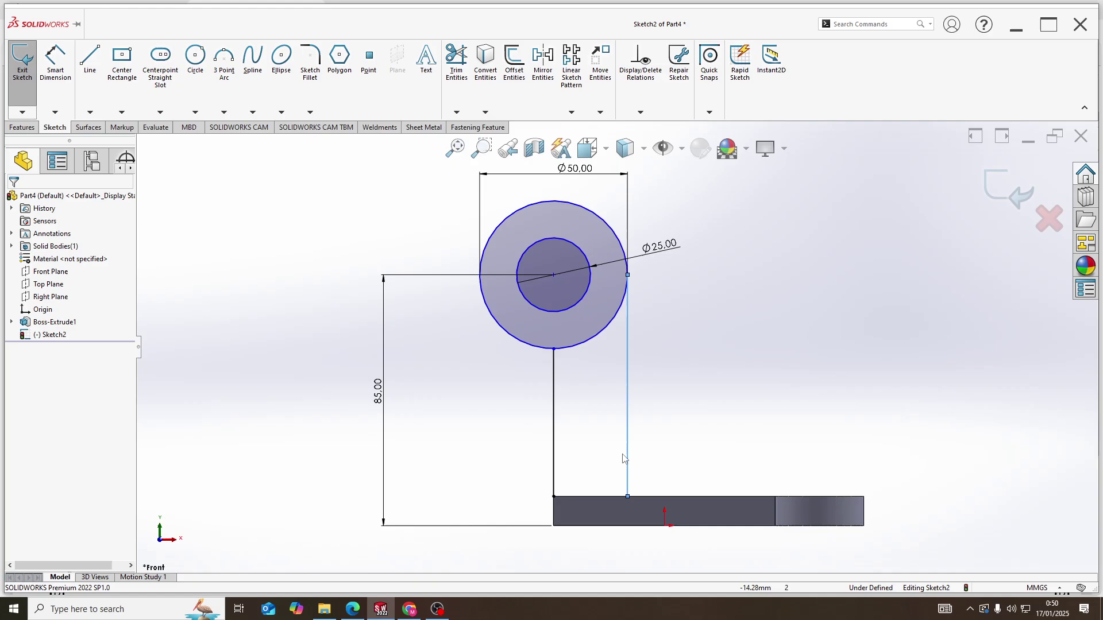
{"action": "left_click", "coordinate": [628, 330]}
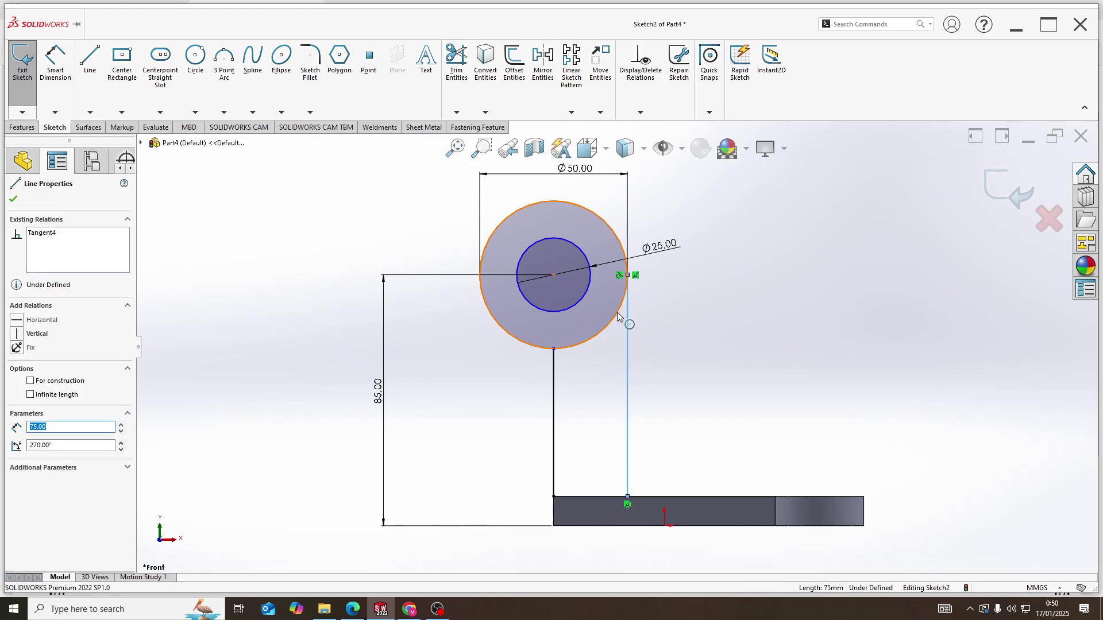
{"action": "left_click", "coordinate": [619, 322], "text": "ctrl"}
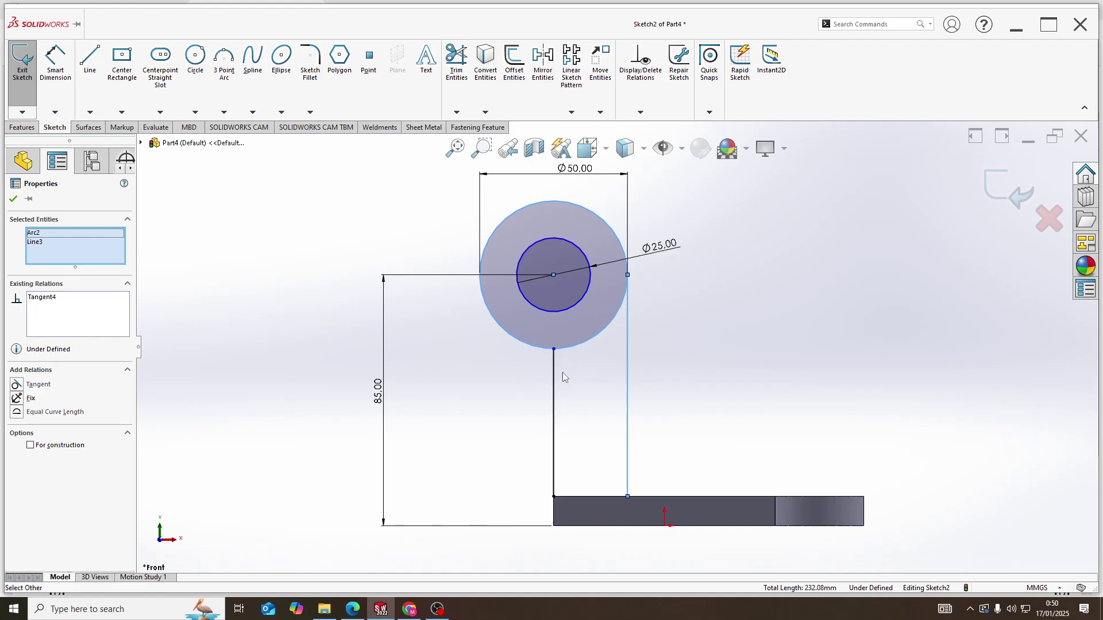
{"action": "left_click", "coordinate": [564, 371]}
Trim away the outer circle's lower-right arc between the two vertical lines, following the drawing
{"action": "key", "text": "alt+Tab"}
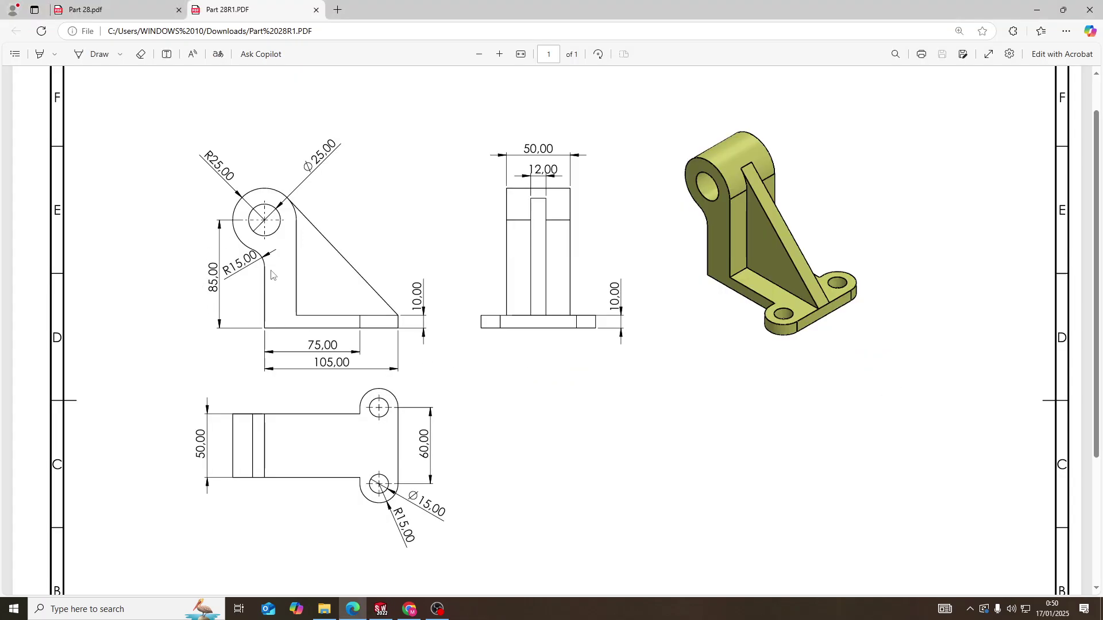
{"action": "key", "text": "alt+Tab"}
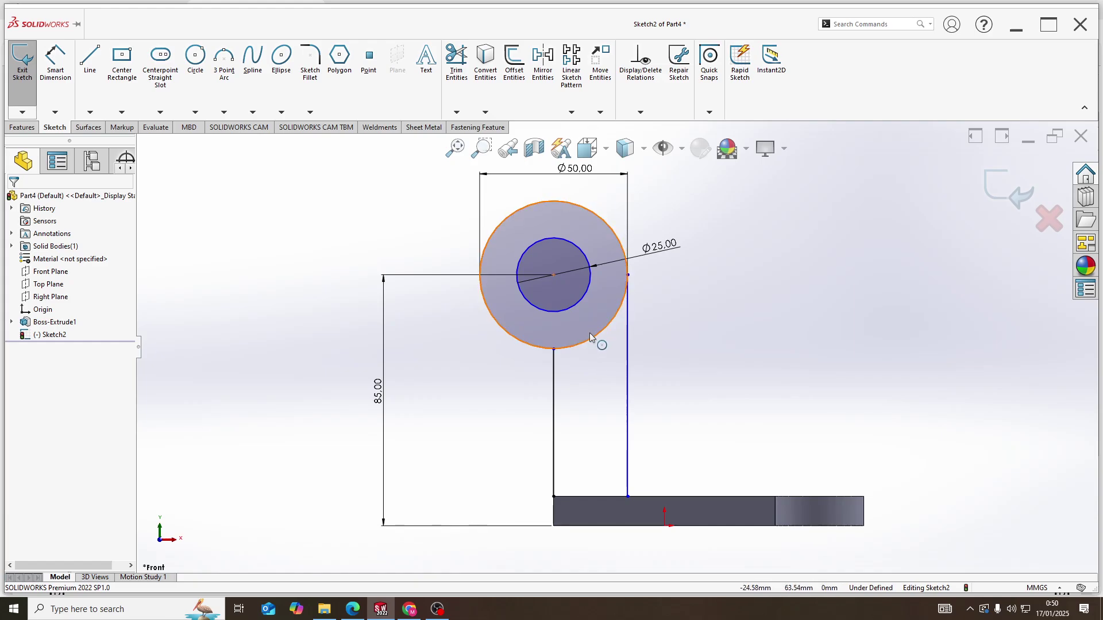
{"action": "left_click", "coordinate": [457, 64]}
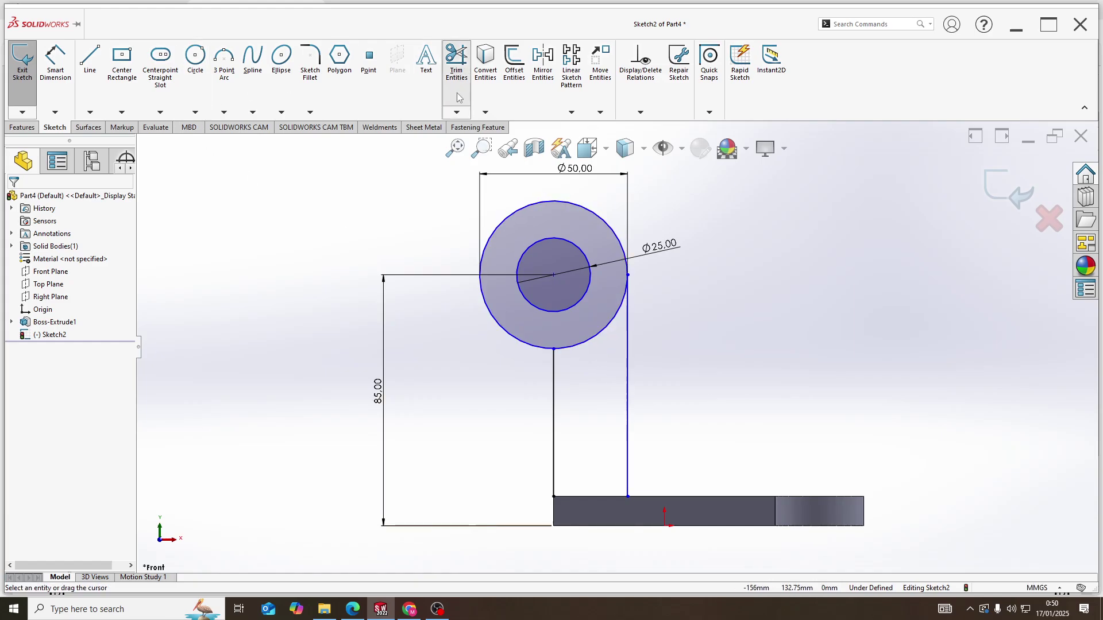
{"action": "left_click_drag", "start_coordinate": [590, 360], "coordinate": [588, 318]}
{"action": "key", "text": "Escape"}
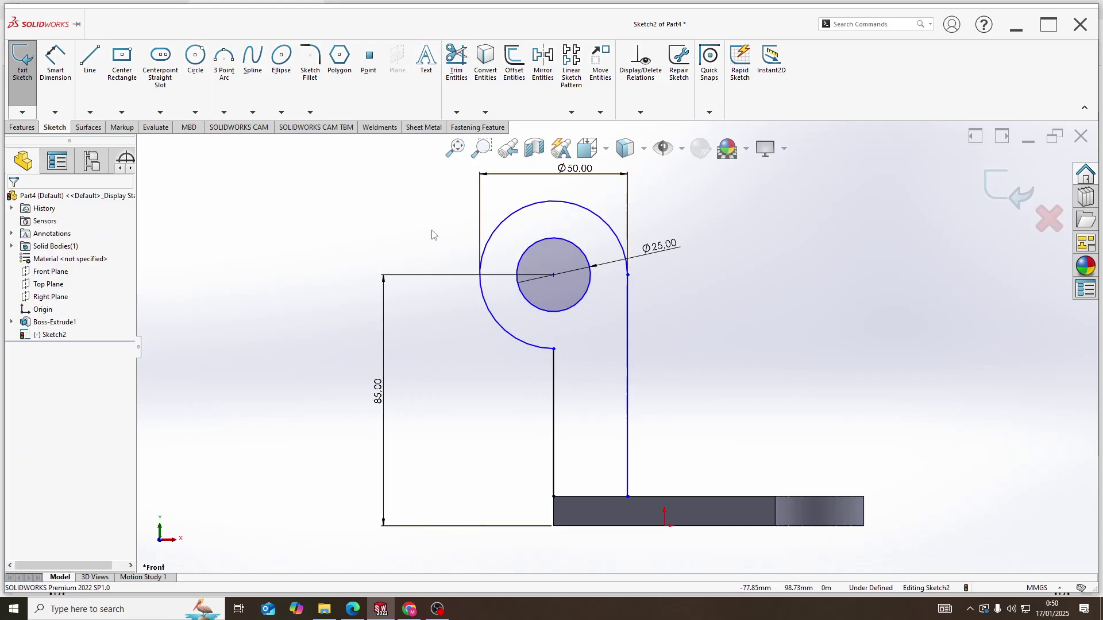
Add a 15 mm sketch fillet at the corner between the outer arc and the left vertical line
{"action": "left_click", "coordinate": [310, 63]}
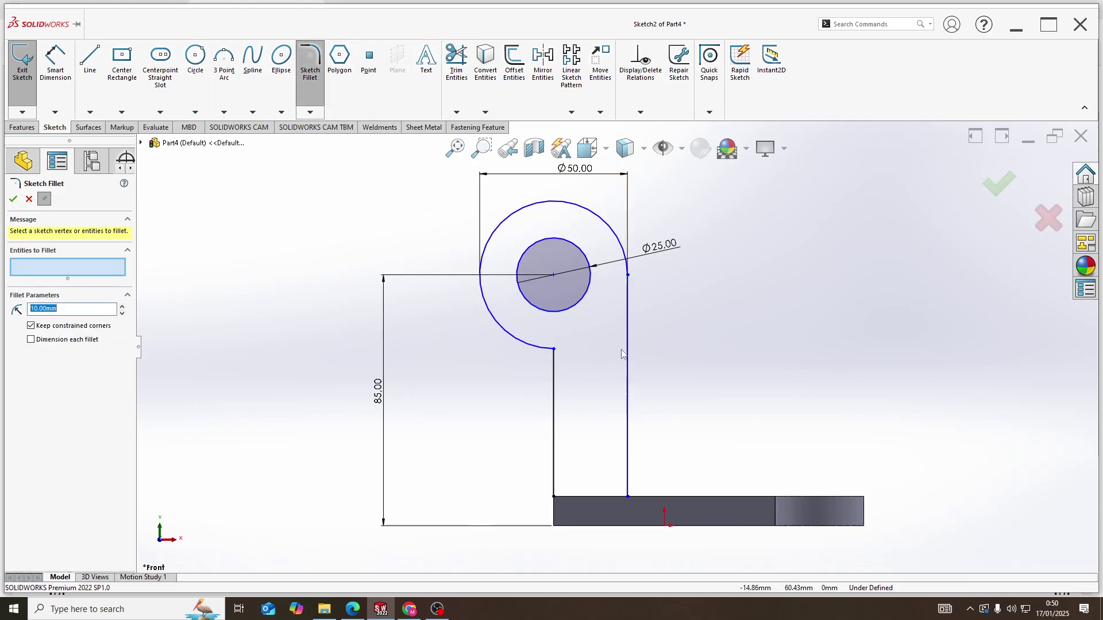
{"action": "left_click", "coordinate": [554, 351]}
{"action": "key", "text": "alt+Tab"}
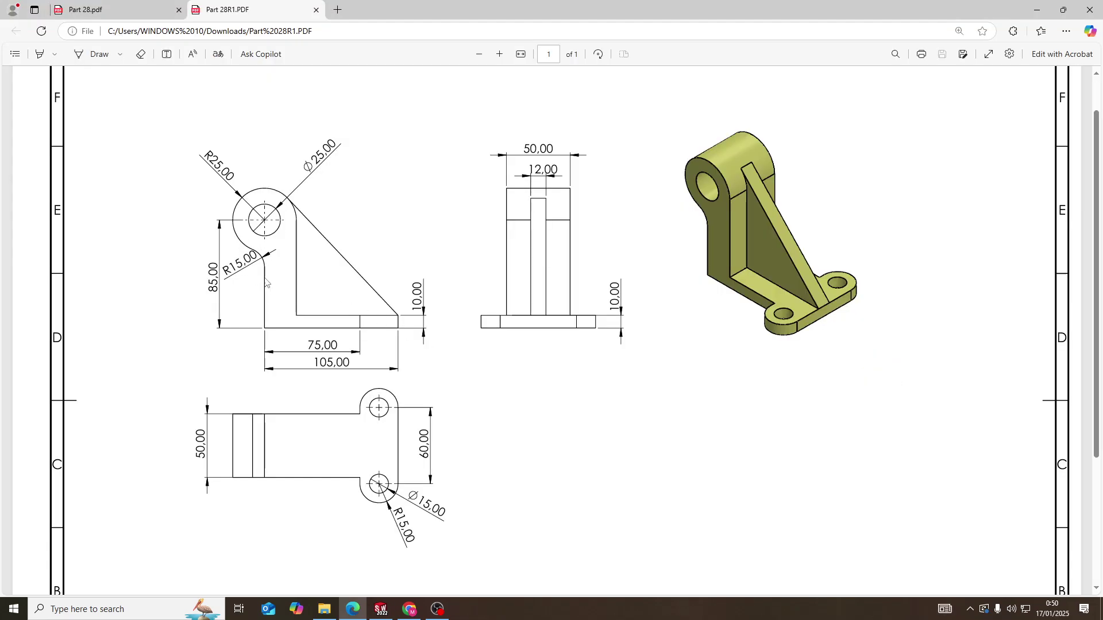
{"action": "key", "text": "alt+Tab"}
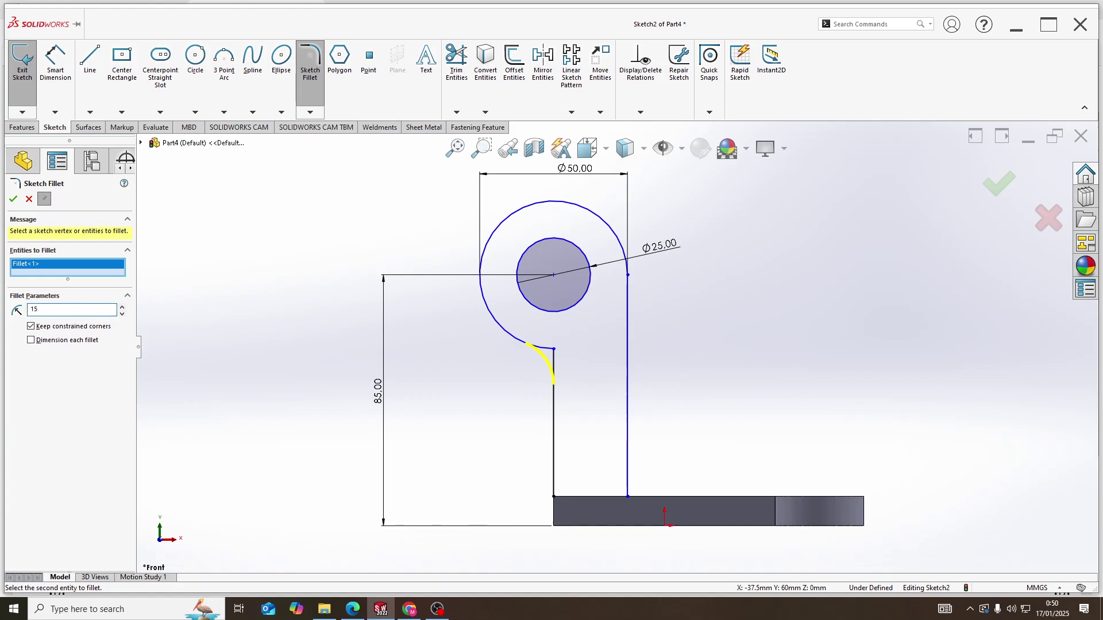
{"action": "left_click", "coordinate": [12, 198]}
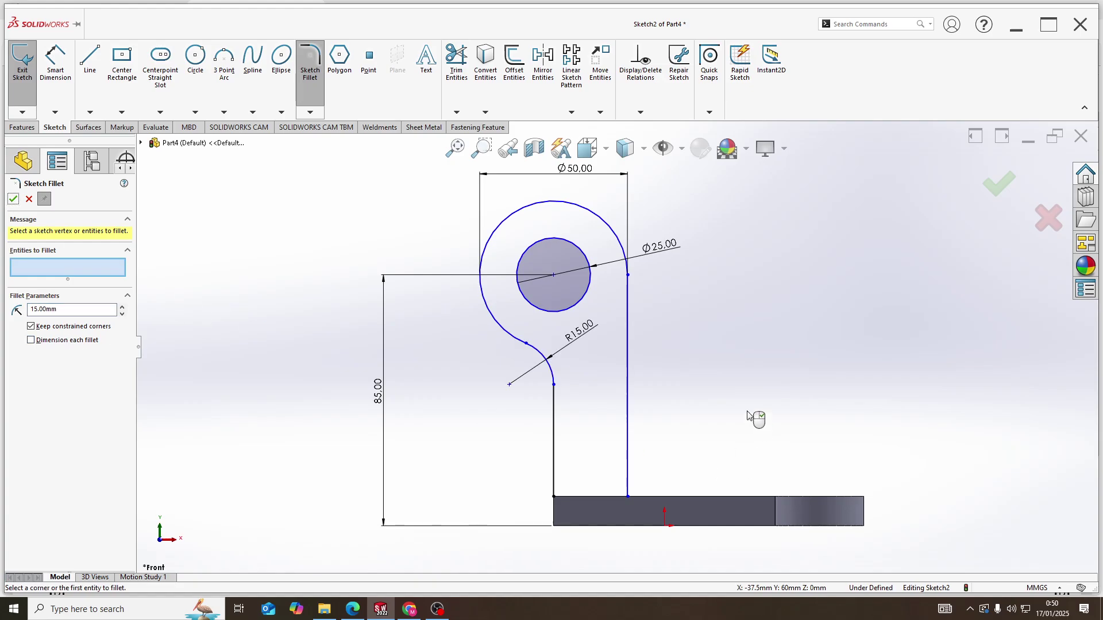
Close the upright's profile with a 25 mm horizontal line along the plate's top edge, joining the vertical lines' lower ends
{"action": "key", "text": "l"}
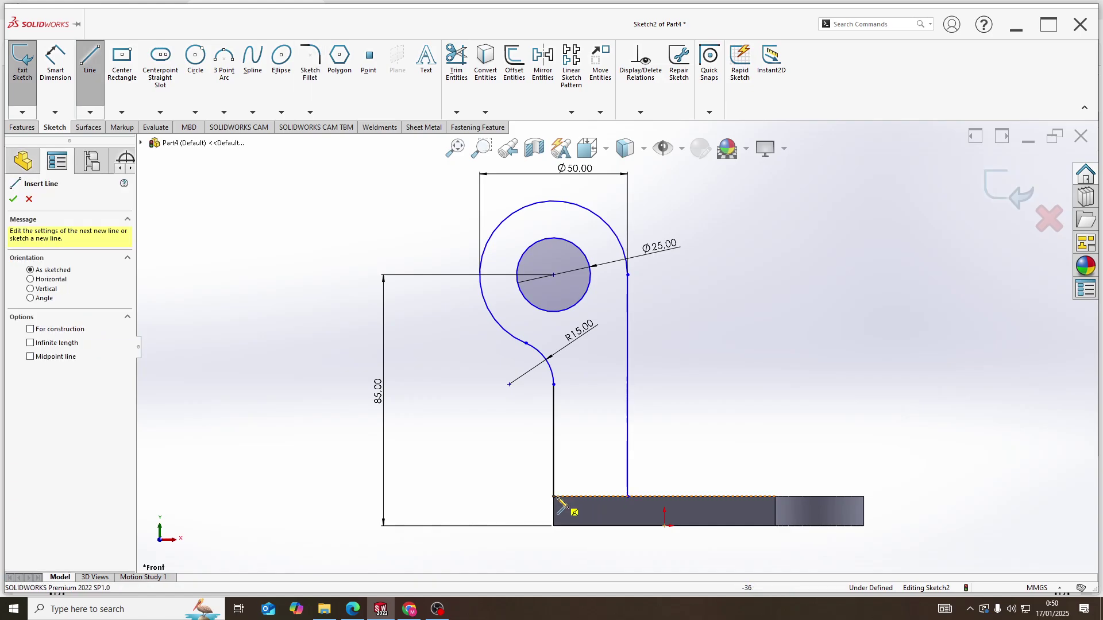
{"action": "left_click", "coordinate": [554, 497]}
{"action": "left_click", "coordinate": [627, 496]}
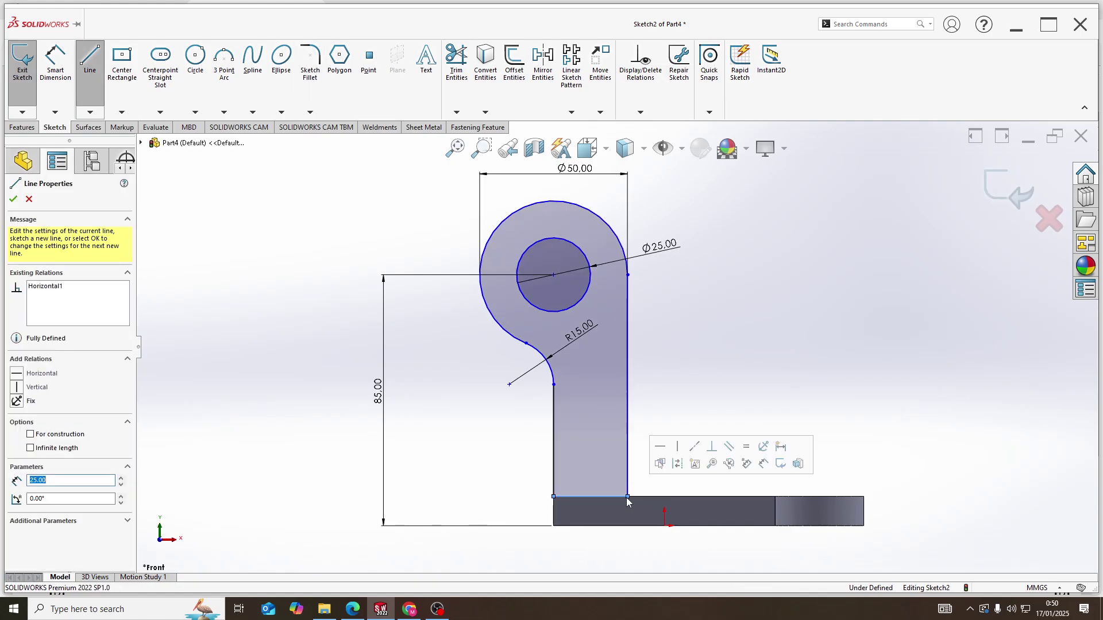
Extrude the upright's profile 50 mm with the Mid Plane end condition, merged with the base plate
{"action": "middle_click_drag", "start_coordinate": [721, 362], "coordinate": [329, 224]}
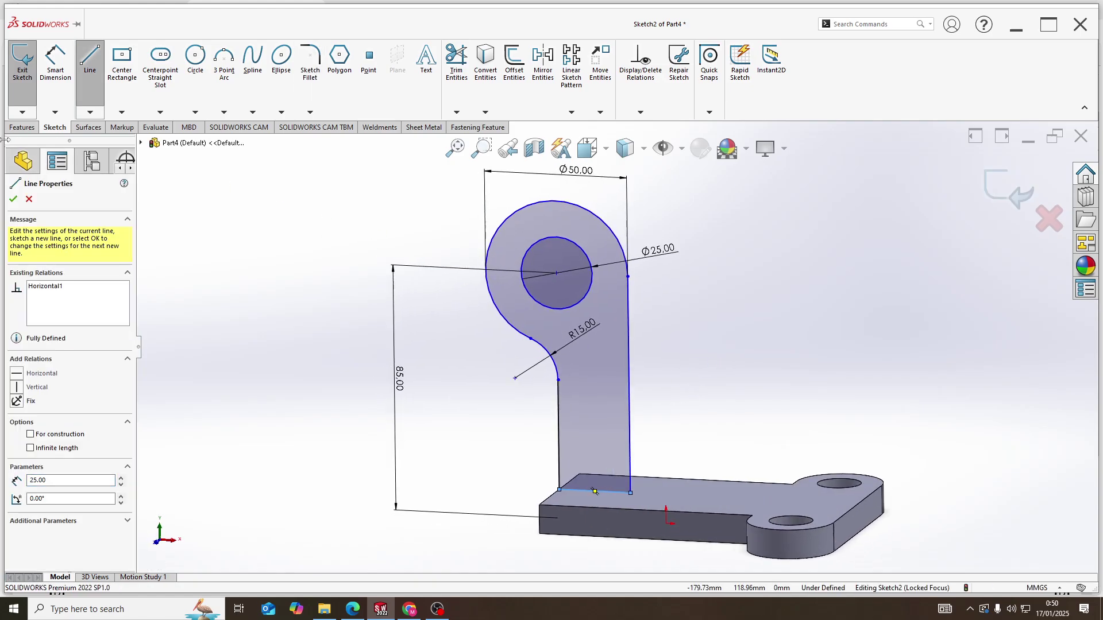
{"action": "left_click", "coordinate": [19, 127]}
{"action": "left_click", "coordinate": [23, 102]}
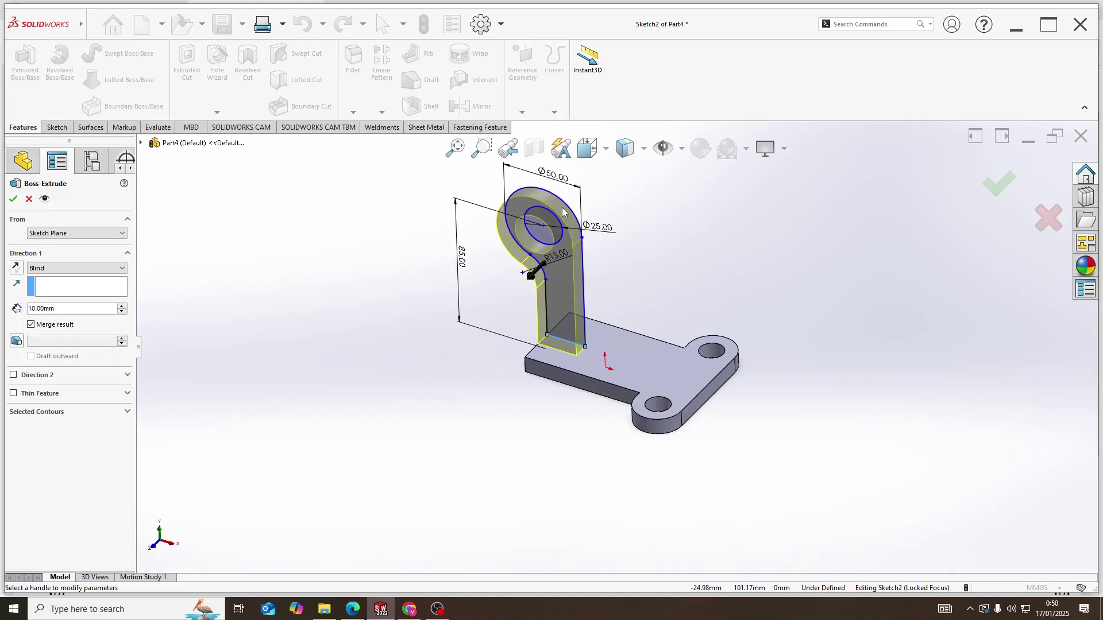
{"action": "scroll", "coordinate": [543, 172], "scroll_direction": "up", "scroll_amount": 5}
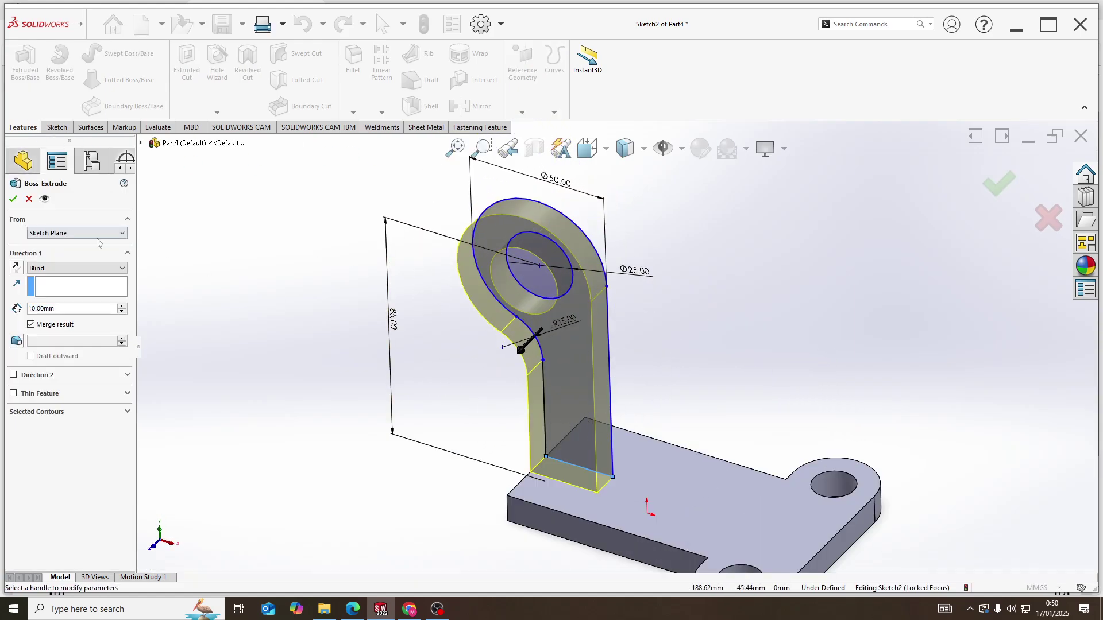
{"action": "left_click", "coordinate": [101, 268]}
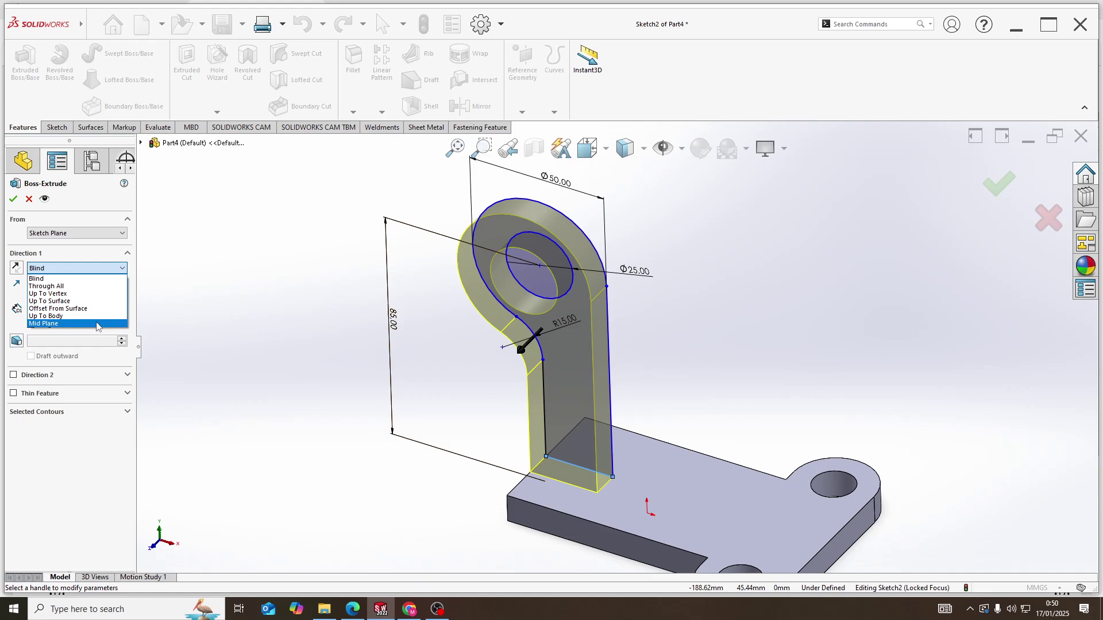
{"action": "left_click", "coordinate": [96, 324]}
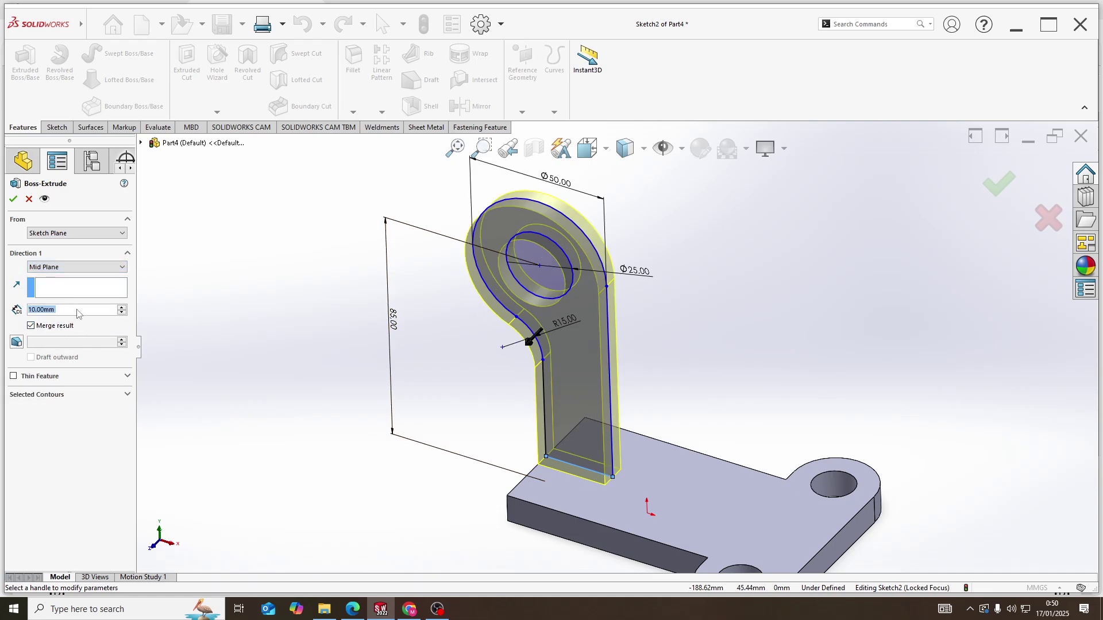
{"action": "key", "text": "alt+Tab"}
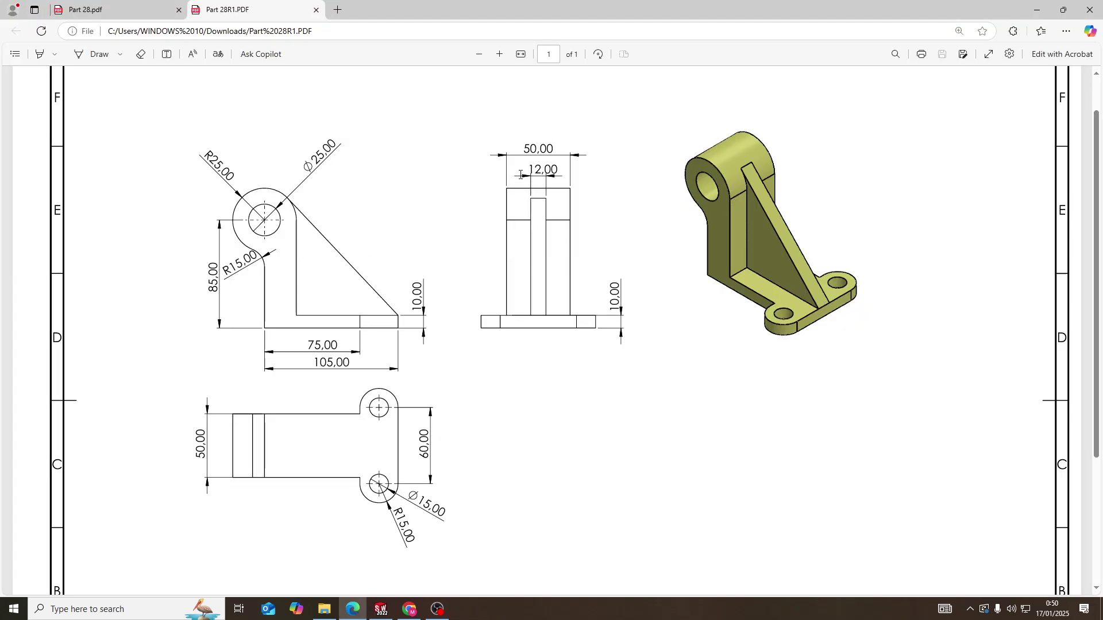
{"action": "key", "text": "alt+Tab"}
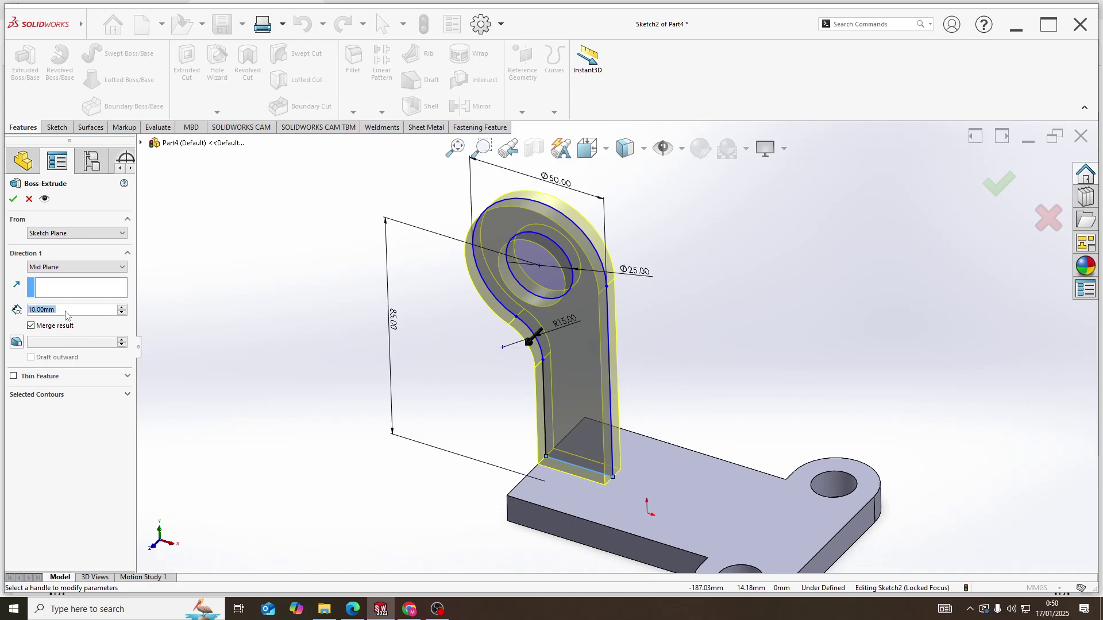
{"action": "type", "text": "5"}
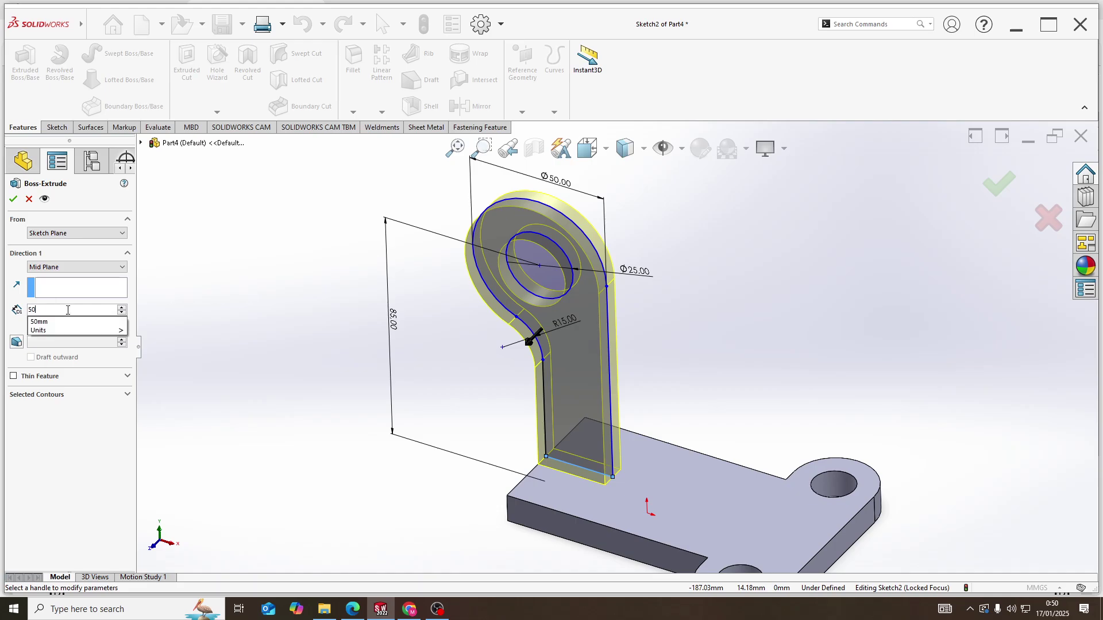
{"action": "type", "text": "0"}
{"action": "key", "text": "Return"}
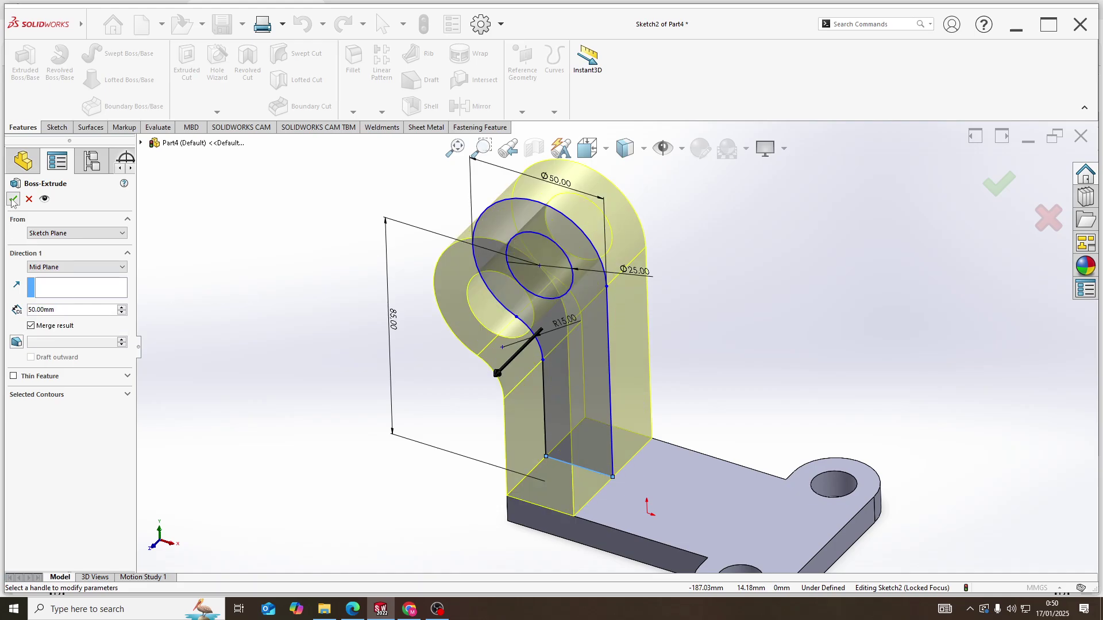
{"action": "left_click", "coordinate": [12, 200]}
Check the triangular rib's shape and thickness on the Part 28R1 drawing against the model
{"action": "mouse_move", "coordinate": [689, 259]}
{"action": "middle_mouse_down"}
{"action": "mouse_move", "coordinate": [820, 386]}
{"action": "mouse_move", "coordinate": [815, 434]}
{"action": "middle_mouse_up"}
{"action": "key", "text": "alt+Tab"}
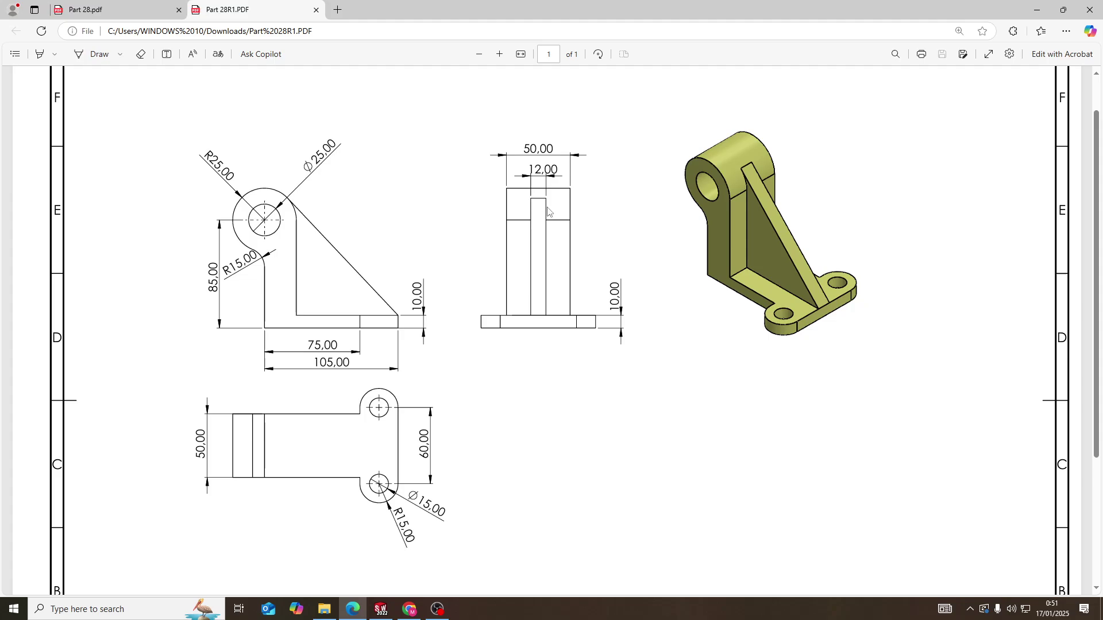
{"action": "key", "text": "alt+Tab"}
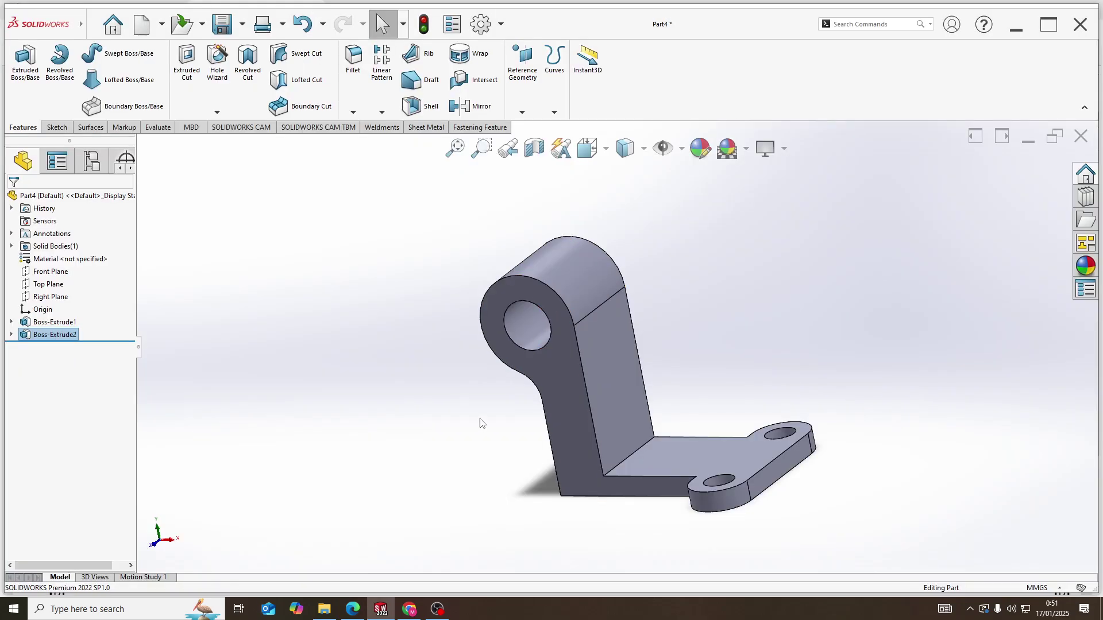
Sketch a sloped line about 127 mm long on the Front Plane, from the boss's outer edge to the base plate's upper outer corner
{"action": "right_click", "coordinate": [45, 271]}
{"action": "left_click", "coordinate": [48, 258]}
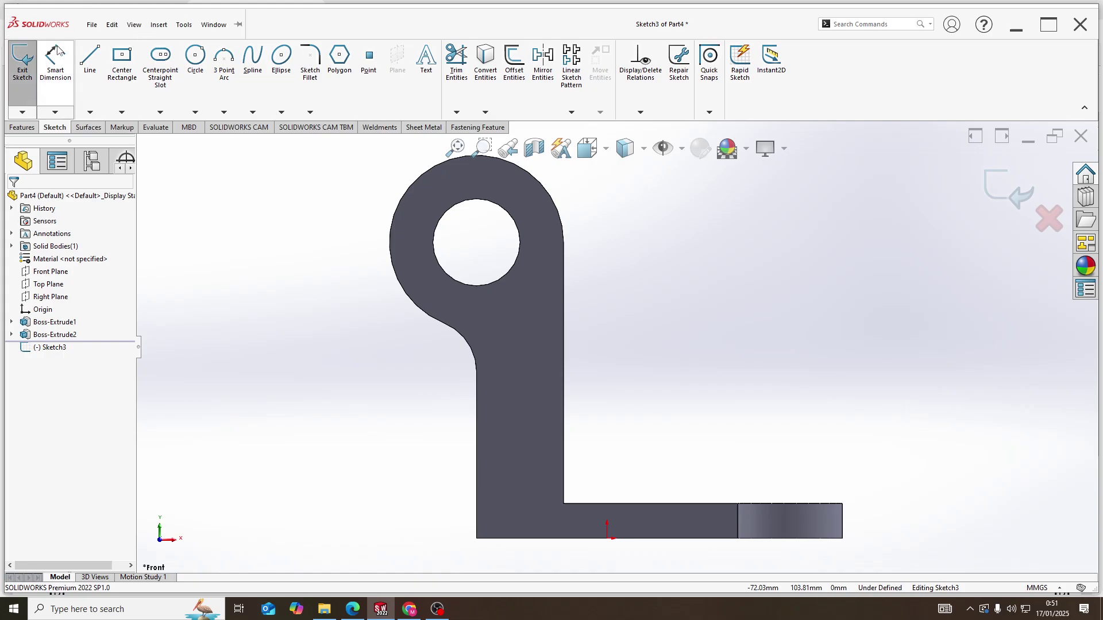
{"action": "left_click", "coordinate": [90, 58]}
{"action": "key", "text": "f"}
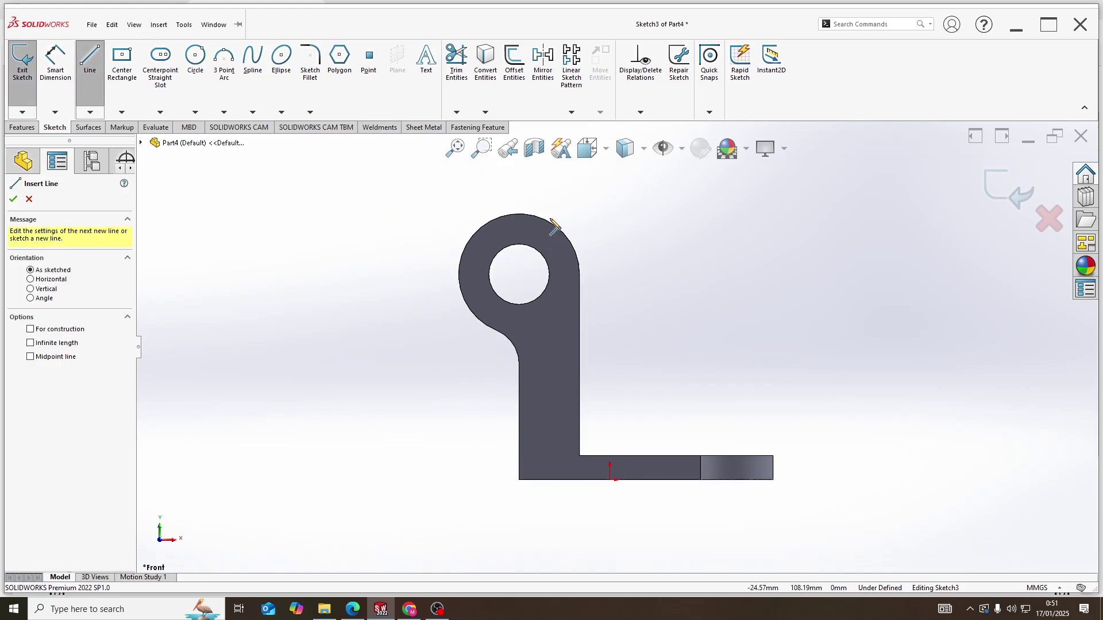
{"action": "left_click", "coordinate": [564, 233]}
{"action": "left_click", "coordinate": [773, 456]}
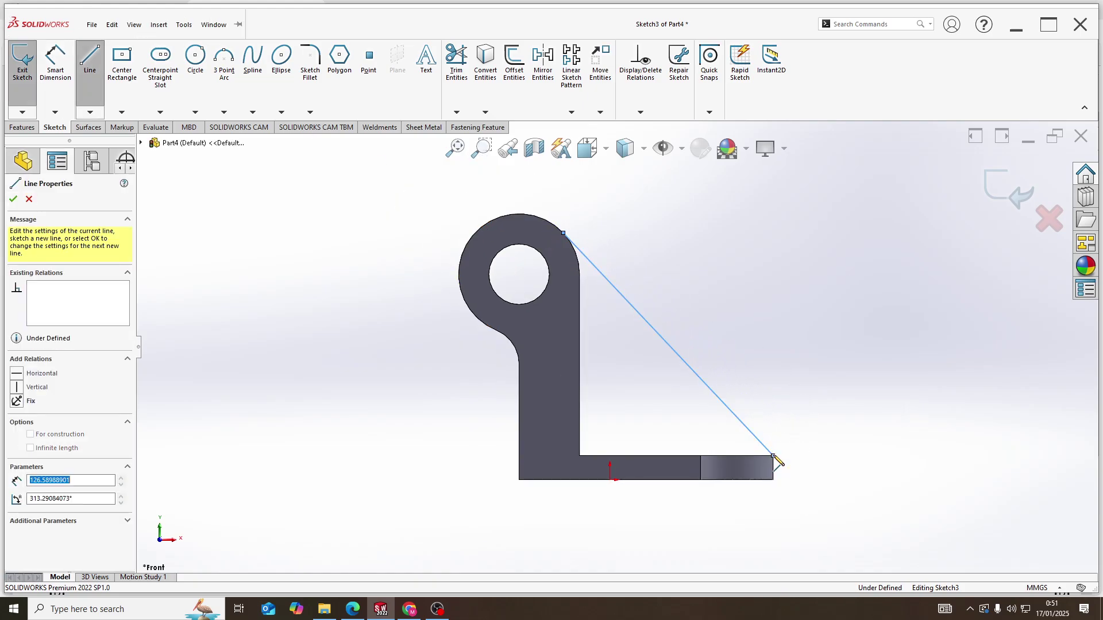
{"action": "key", "text": "Escape"}
Make the sloped line tangent to the boss's outer circular edge
{"action": "left_click", "coordinate": [595, 267]}
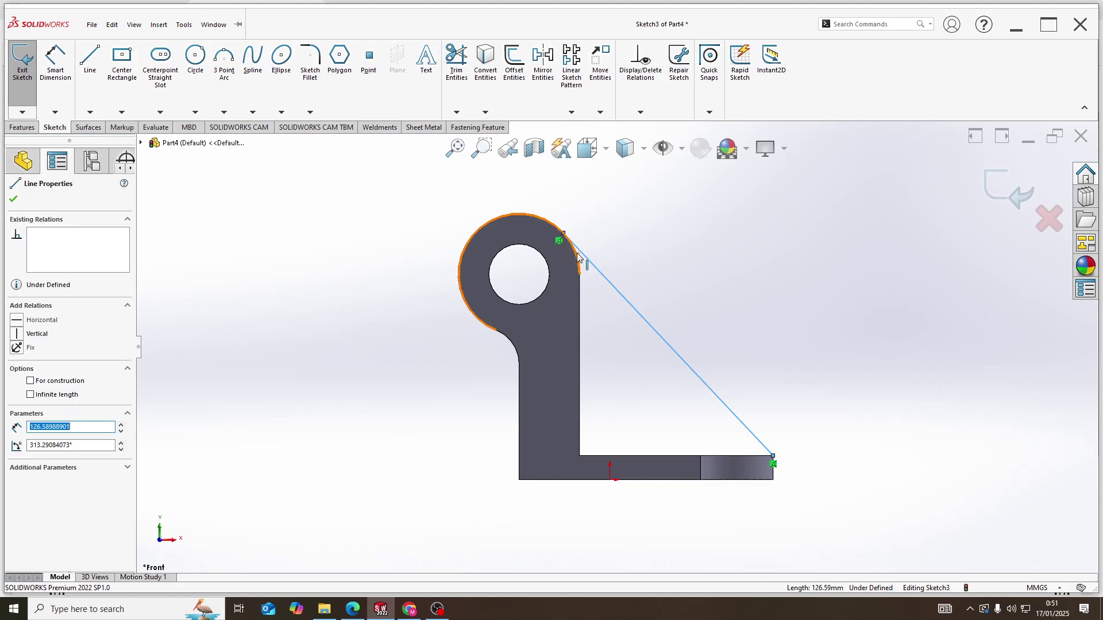
{"action": "left_click", "coordinate": [577, 256], "text": "ctrl"}
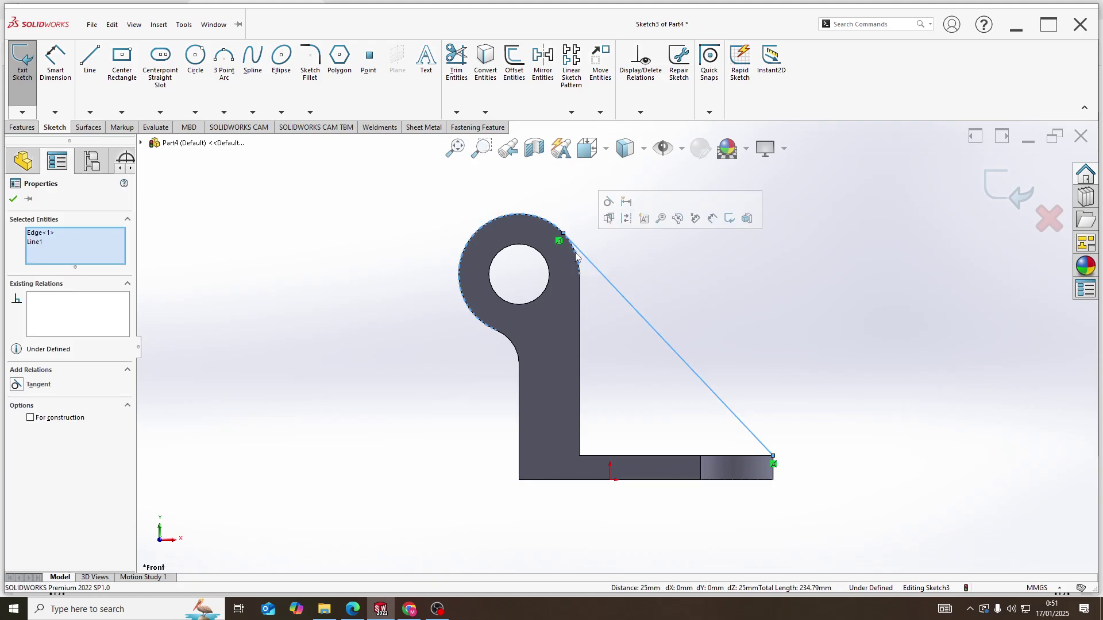
{"action": "left_click", "coordinate": [607, 203]}
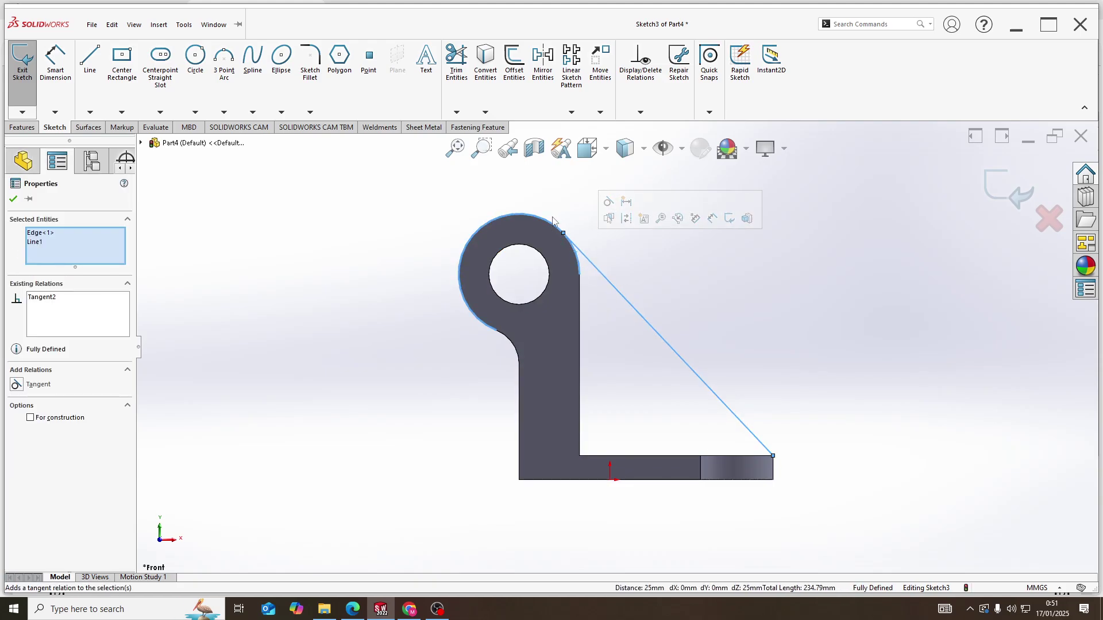
{"action": "left_click", "coordinate": [612, 260]}
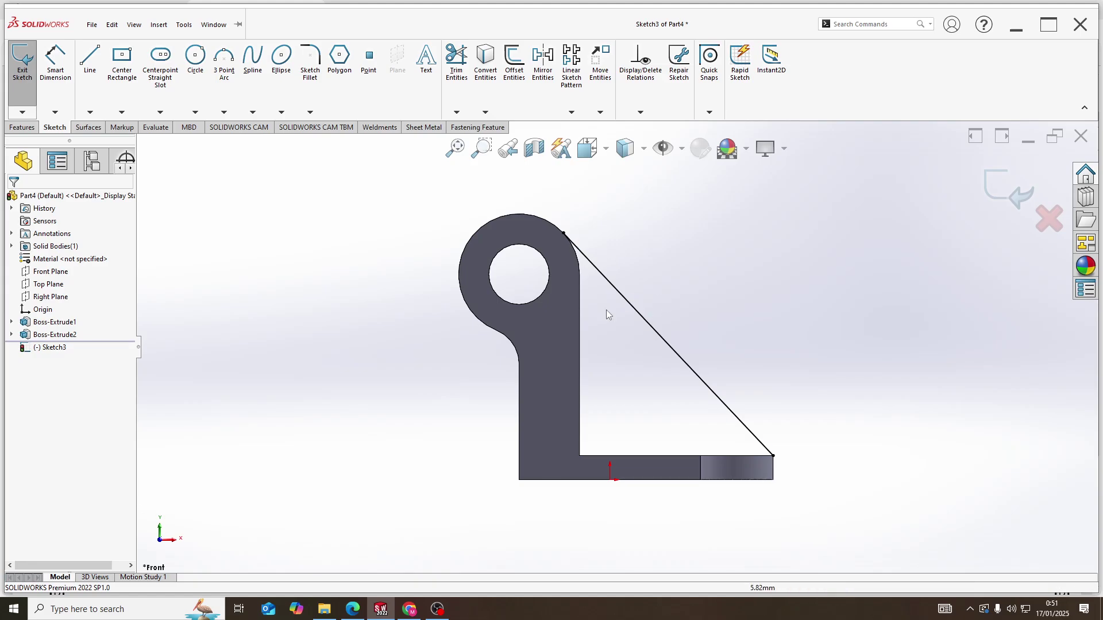
{"action": "mouse_move", "coordinate": [606, 310]}
{"action": "middle_mouse_down"}
{"action": "mouse_move", "coordinate": [633, 302]}
{"action": "mouse_move", "coordinate": [618, 319]}
{"action": "middle_mouse_up"}
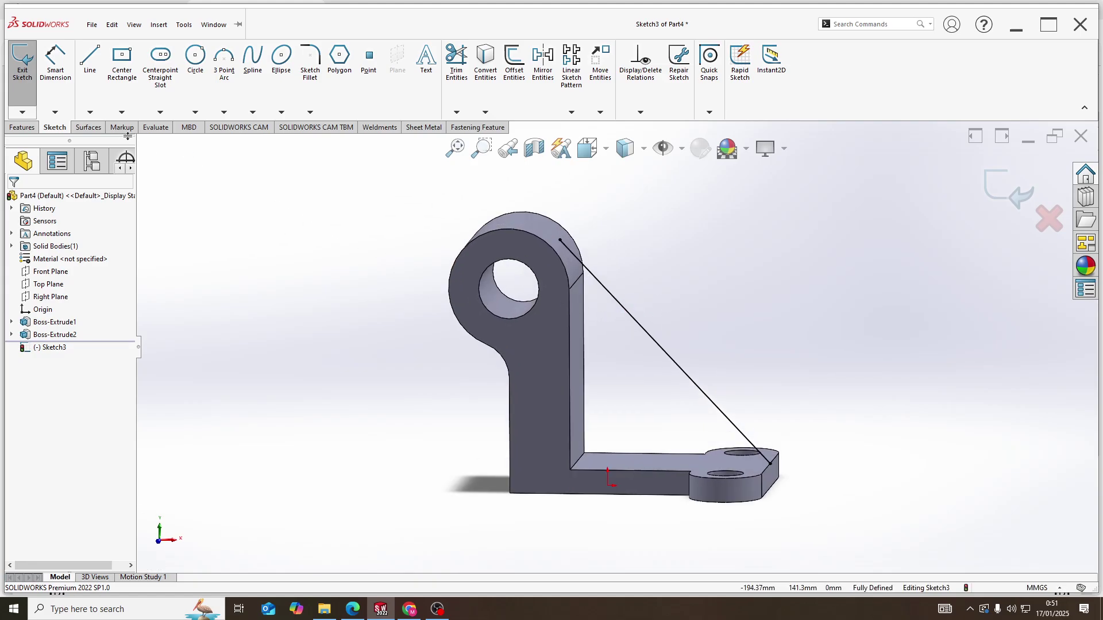
Create a 12 mm thick rib from the sloped line, with its thickness on both sides, filling toward the upright and base plate
{"action": "left_click", "coordinate": [22, 127]}
{"action": "left_click", "coordinate": [418, 53]}
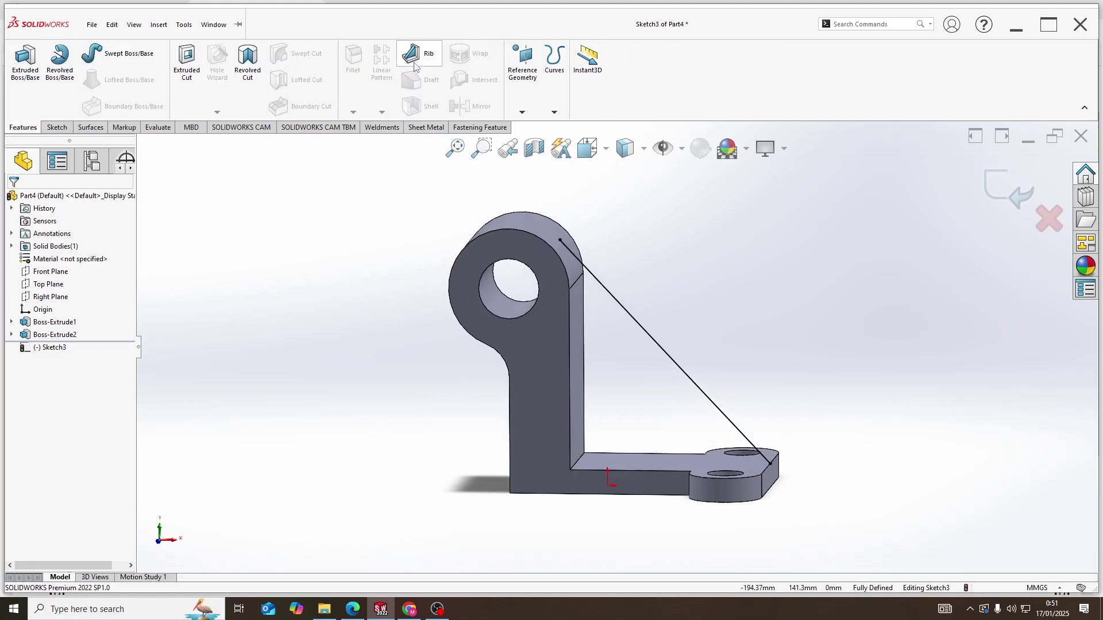
{"action": "middle_click_drag", "start_coordinate": [593, 209], "coordinate": [670, 317]}
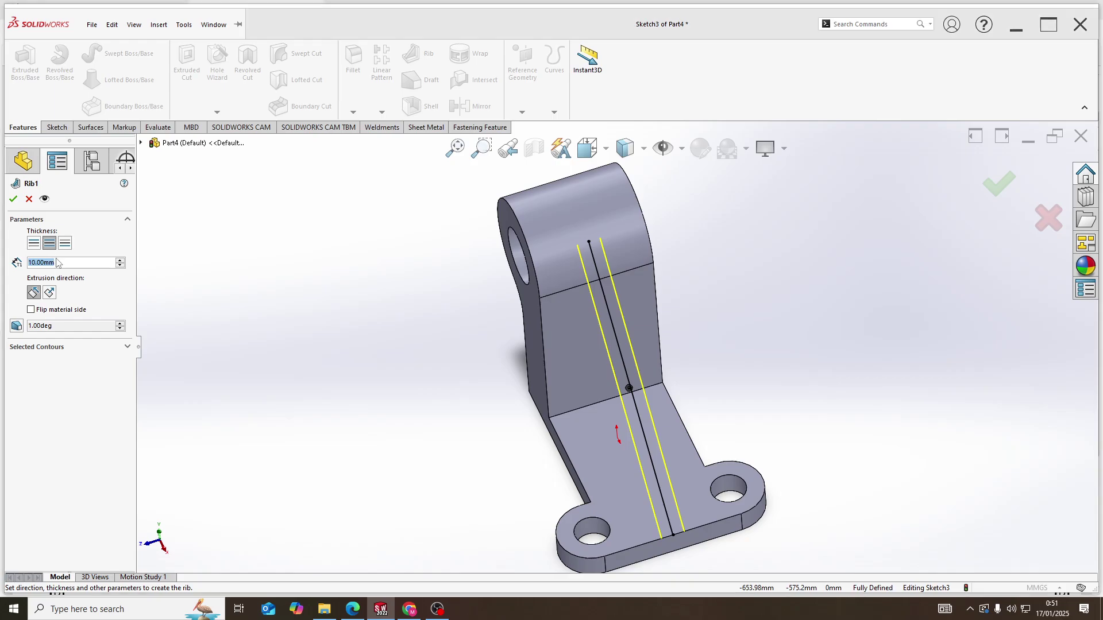
{"action": "key", "text": "alt+Tab"}
{"action": "key", "text": "alt+Tab"}
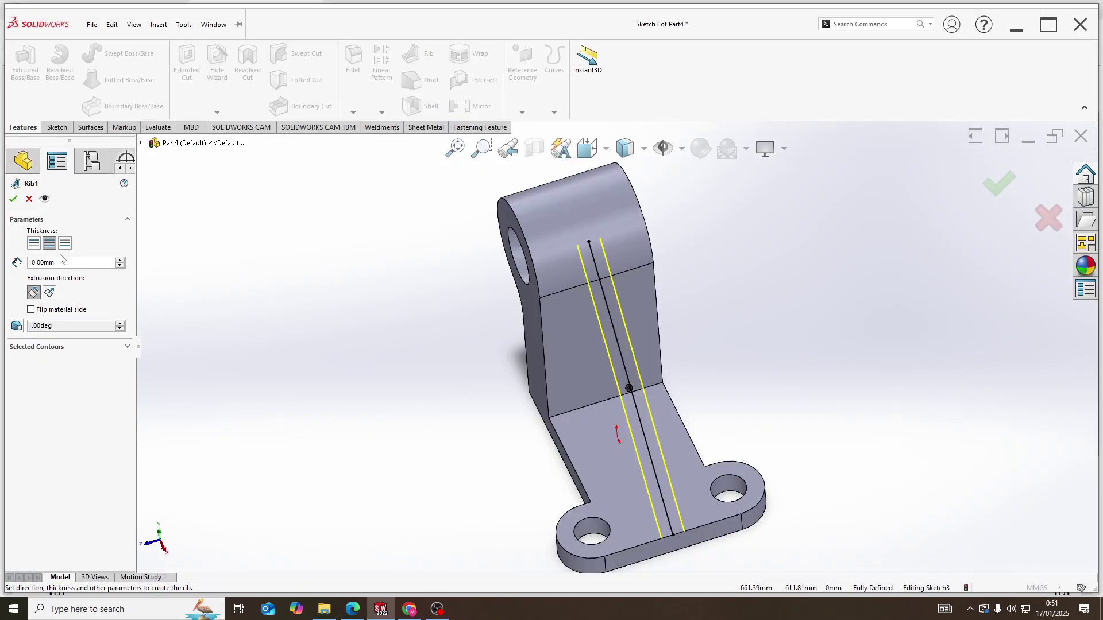
{"action": "type", "text": "12"}
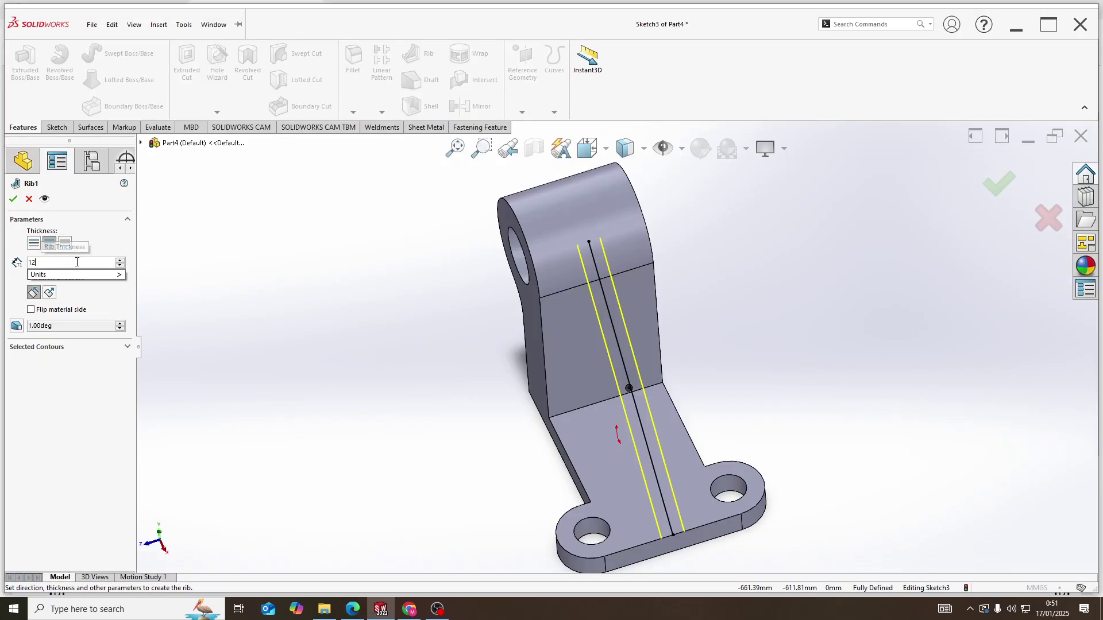
{"action": "key", "text": "Return"}
{"action": "left_click", "coordinate": [14, 199]}
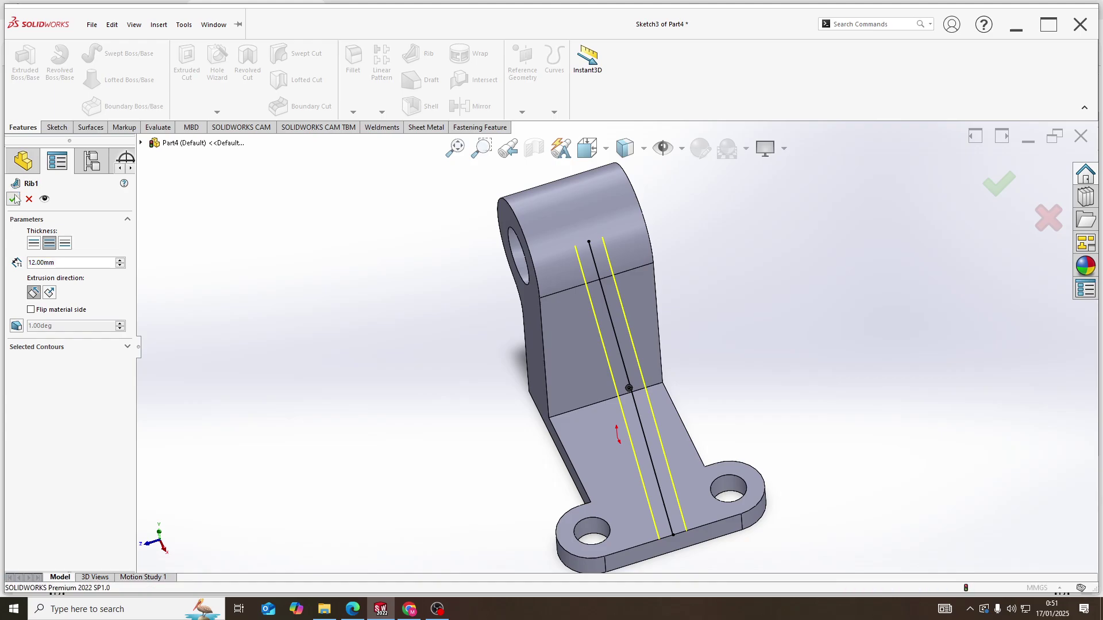
{"action": "middle_click_drag", "start_coordinate": [643, 304], "coordinate": [678, 321]}
Apply a light yellow color (RGB 255, 255, 128) to the base plate, upright and rib features
{"action": "left_click", "coordinate": [132, 377]}
{"action": "left_click_drag", "start_coordinate": [132, 378], "coordinate": [41, 313]}
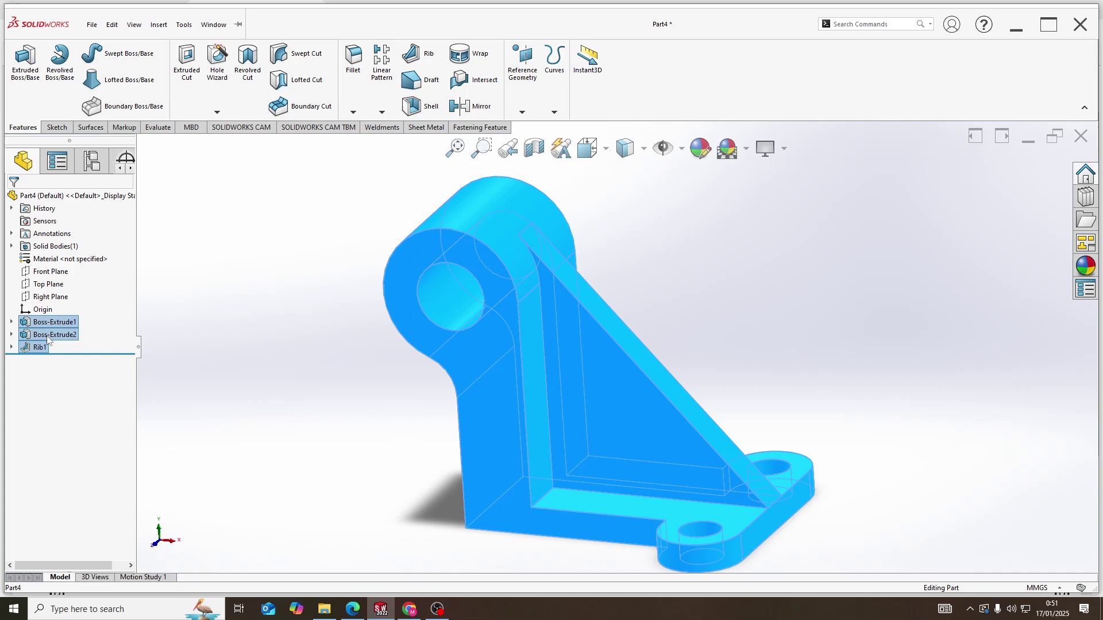
{"action": "left_click", "coordinate": [701, 148]}
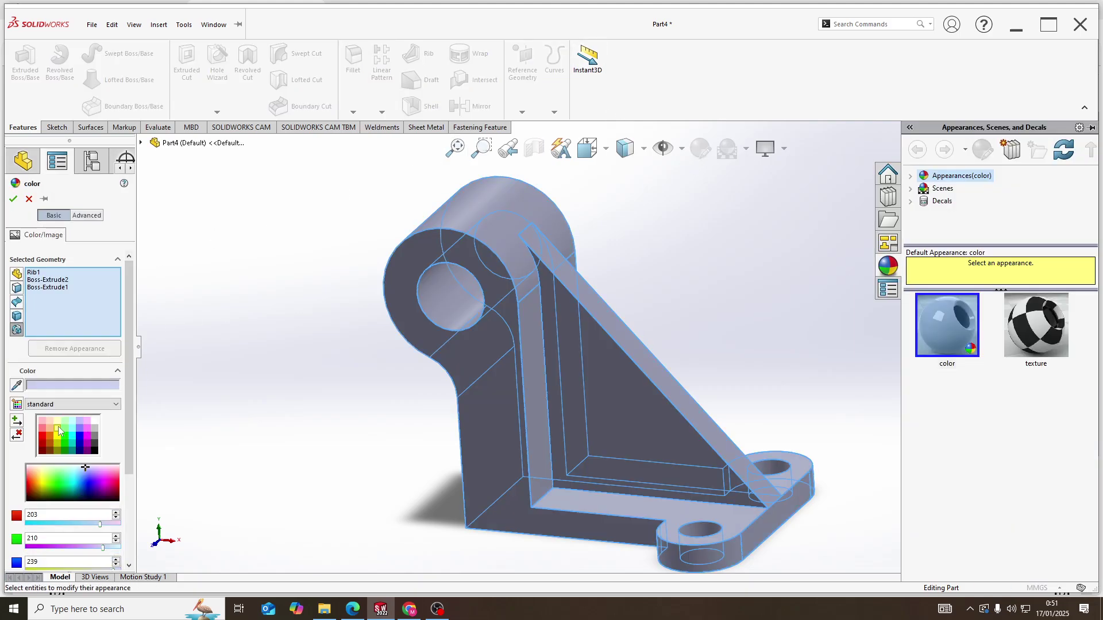
{"action": "left_click", "coordinate": [58, 428]}
{"action": "key", "text": "alt+Tab"}
{"action": "key", "text": "alt+Tab"}
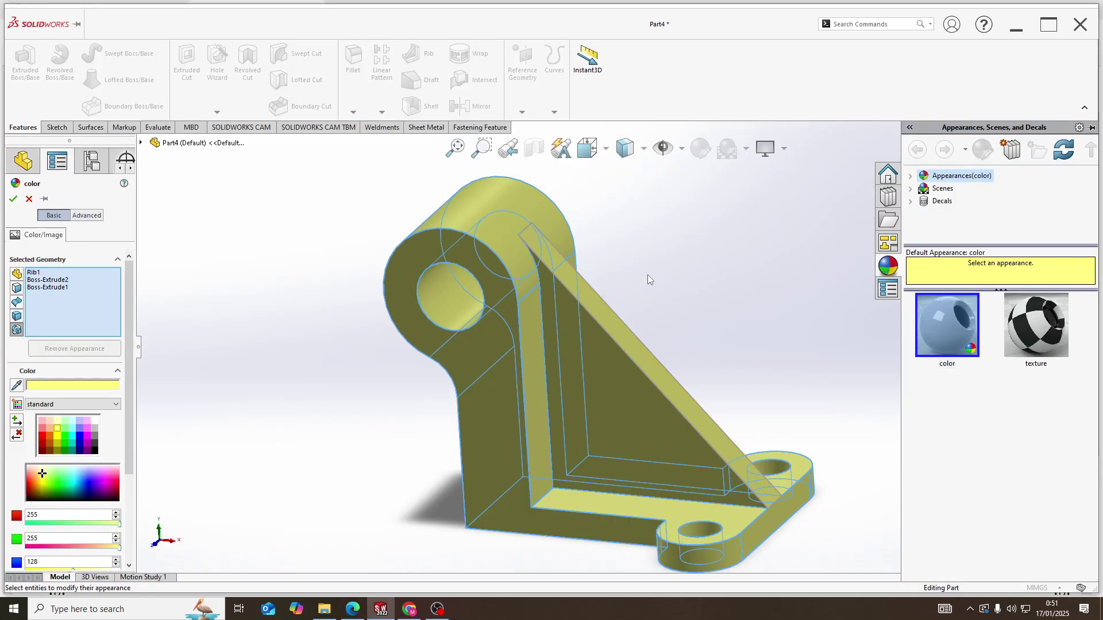
{"action": "left_click", "coordinate": [13, 199]}
{"action": "key", "text": "space"}
{"action": "left_click", "coordinate": [508, 370]}
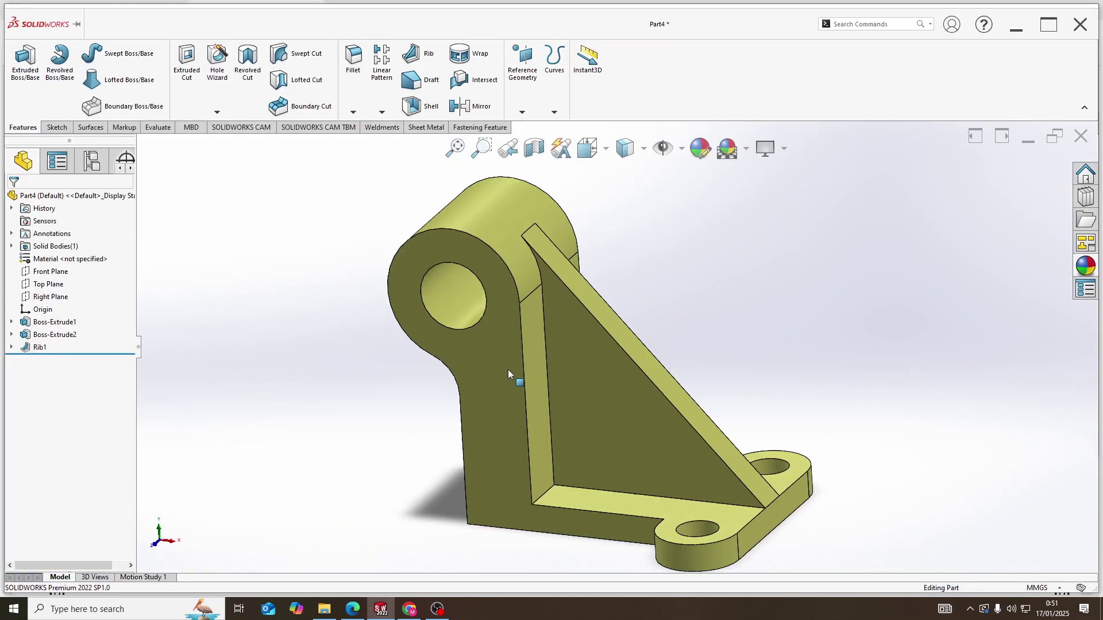
{"action": "middle_click_drag", "start_coordinate": [708, 338], "coordinate": [653, 341]}
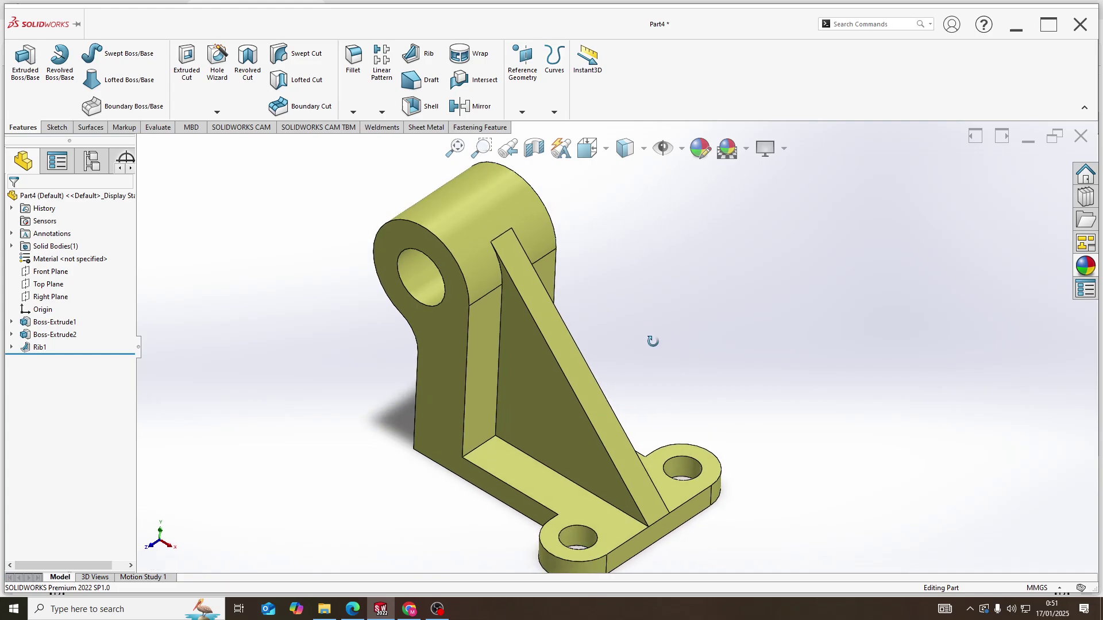
{"action": "scroll", "coordinate": [642, 359], "scroll_direction": "up", "scroll_amount": 2}
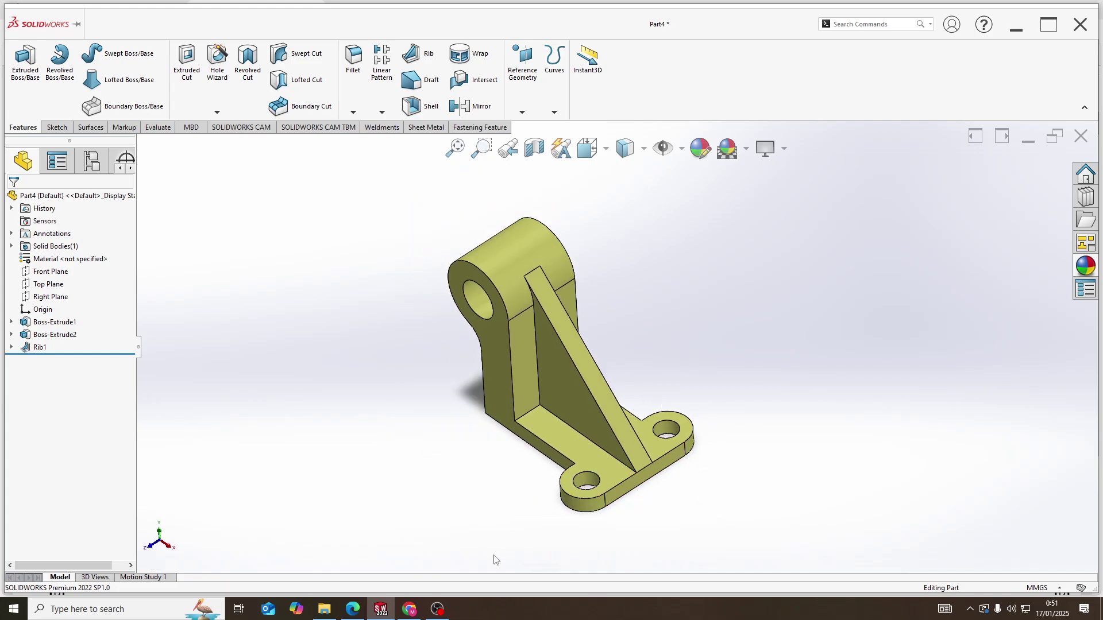